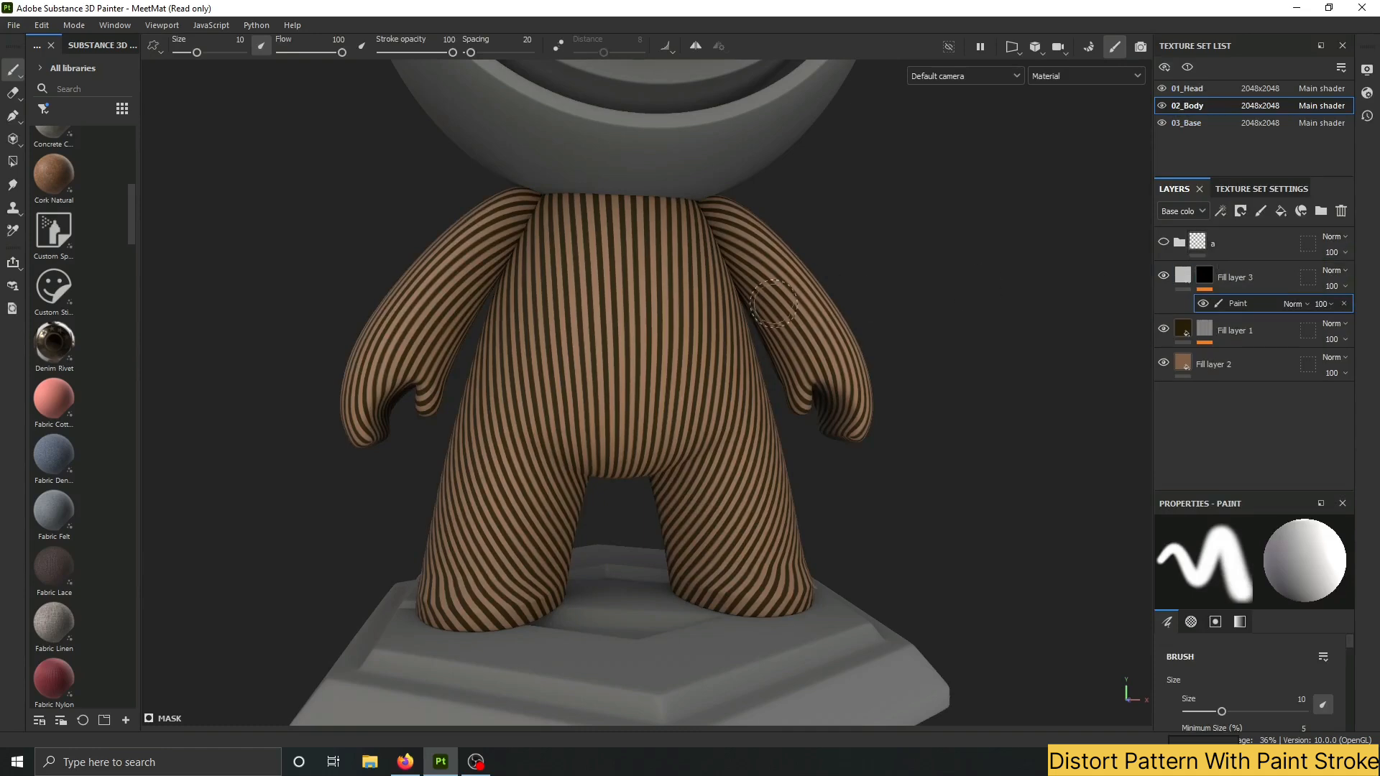
On Fill layer 3's mask, paint a diagonal white stroke on the upper chest at brush size 5.4 and a spot on the belly at 11.85.
{"action": "left_click_drag", "start_coordinate": [611, 312], "coordinate": [596, 314], "text": "alt"}
{"action": "right_click_drag", "start_coordinate": [589, 315], "coordinate": [604, 316], "text": "ctrl"}
{"action": "left_click_drag", "start_coordinate": [591, 318], "coordinate": [576, 319], "text": "alt"}
{"action": "right_click_drag", "start_coordinate": [579, 320], "coordinate": [561, 320], "text": "ctrl"}
{"action": "left_click_drag", "start_coordinate": [568, 317], "coordinate": [600, 305], "text": "alt"}
{"action": "scroll", "coordinate": [588, 266], "scroll_direction": "up", "scroll_amount": 1}
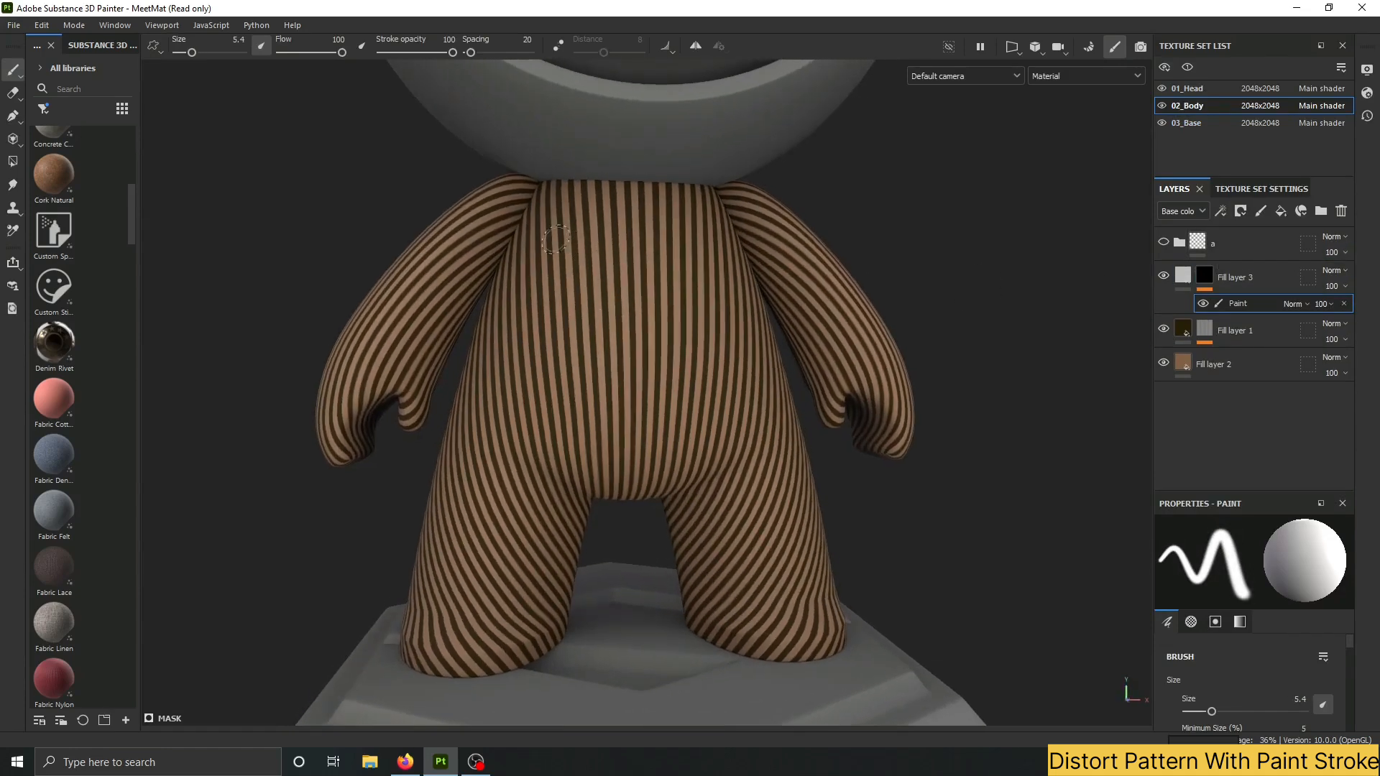
{"action": "mouse_move", "coordinate": [560, 240]}
{"action": "left_mouse_down"}
{"action": "mouse_move", "coordinate": [598, 311]}
{"action": "mouse_move", "coordinate": [581, 288]}
{"action": "mouse_move", "coordinate": [593, 289]}
{"action": "left_mouse_up"}
{"action": "right_click_drag", "start_coordinate": [700, 379], "coordinate": [727, 381], "text": "ctrl"}
{"action": "mouse_move", "coordinate": [712, 366]}
{"action": "left_mouse_down"}
{"action": "mouse_move", "coordinate": [710, 384]}
{"action": "mouse_move", "coordinate": [703, 365]}
{"action": "left_mouse_up"}
Paint white strokes on the outer sides of both arms and one leg with the 11.85 brush.
{"action": "left_click_drag", "start_coordinate": [438, 430], "coordinate": [694, 447], "text": "alt"}
{"action": "mouse_move", "coordinate": [335, 341]}
{"action": "left_mouse_down"}
{"action": "mouse_move", "coordinate": [325, 393]}
{"action": "mouse_move", "coordinate": [351, 381]}
{"action": "mouse_move", "coordinate": [371, 419]}
{"action": "left_mouse_up"}
{"action": "left_click_drag", "start_coordinate": [381, 403], "coordinate": [182, 358], "text": "alt"}
{"action": "mouse_move", "coordinate": [669, 363]}
{"action": "left_mouse_down", "text": "alt"}
{"action": "mouse_move", "coordinate": [490, 360]}
{"action": "mouse_move", "coordinate": [568, 302]}
{"action": "mouse_move", "coordinate": [535, 328]}
{"action": "mouse_move", "coordinate": [563, 311]}
{"action": "mouse_move", "coordinate": [591, 459]}
{"action": "left_mouse_up", "text": "alt"}
{"action": "mouse_move", "coordinate": [579, 528]}
{"action": "left_mouse_down"}
{"action": "mouse_move", "coordinate": [543, 564]}
{"action": "mouse_move", "coordinate": [819, 487]}
{"action": "left_mouse_up"}
{"action": "left_click_drag", "start_coordinate": [597, 356], "coordinate": [671, 311], "text": "alt"}
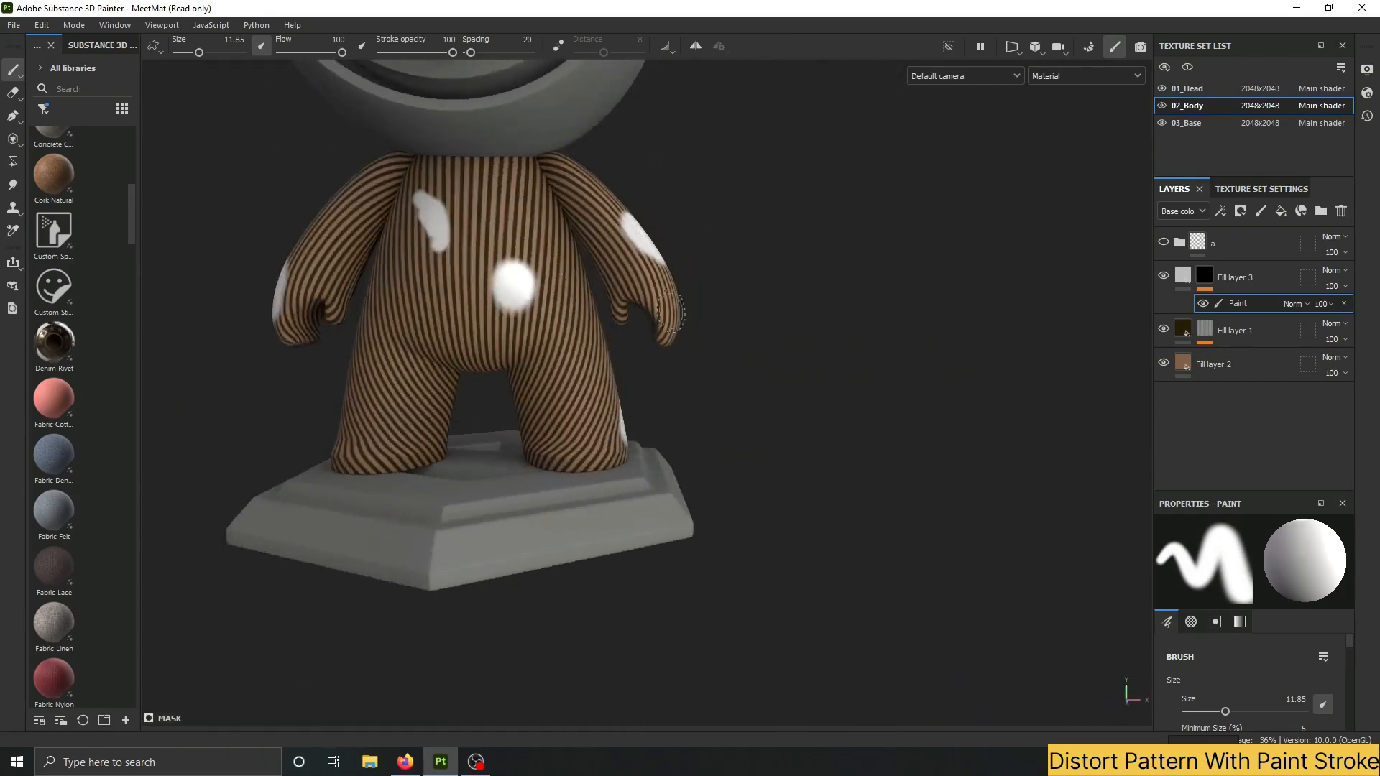
Paint a short white stroke across the other lower leg with a smaller brush, and a large soft dab on the hip at size 23.02.
{"action": "scroll", "coordinate": [453, 259], "scroll_direction": "up", "scroll_amount": 3}
{"action": "left_click_drag", "start_coordinate": [421, 305], "coordinate": [471, 306], "text": "alt"}
{"action": "right_click_drag", "start_coordinate": [299, 462], "coordinate": [262, 462], "text": "ctrl"}
{"action": "mouse_move", "coordinate": [291, 463]}
{"action": "left_mouse_down"}
{"action": "mouse_move", "coordinate": [364, 480]}
{"action": "mouse_move", "coordinate": [342, 488]}
{"action": "left_mouse_up"}
{"action": "right_click_drag", "start_coordinate": [323, 345], "coordinate": [381, 331], "text": "ctrl"}
{"action": "left_click", "coordinate": [371, 347]}
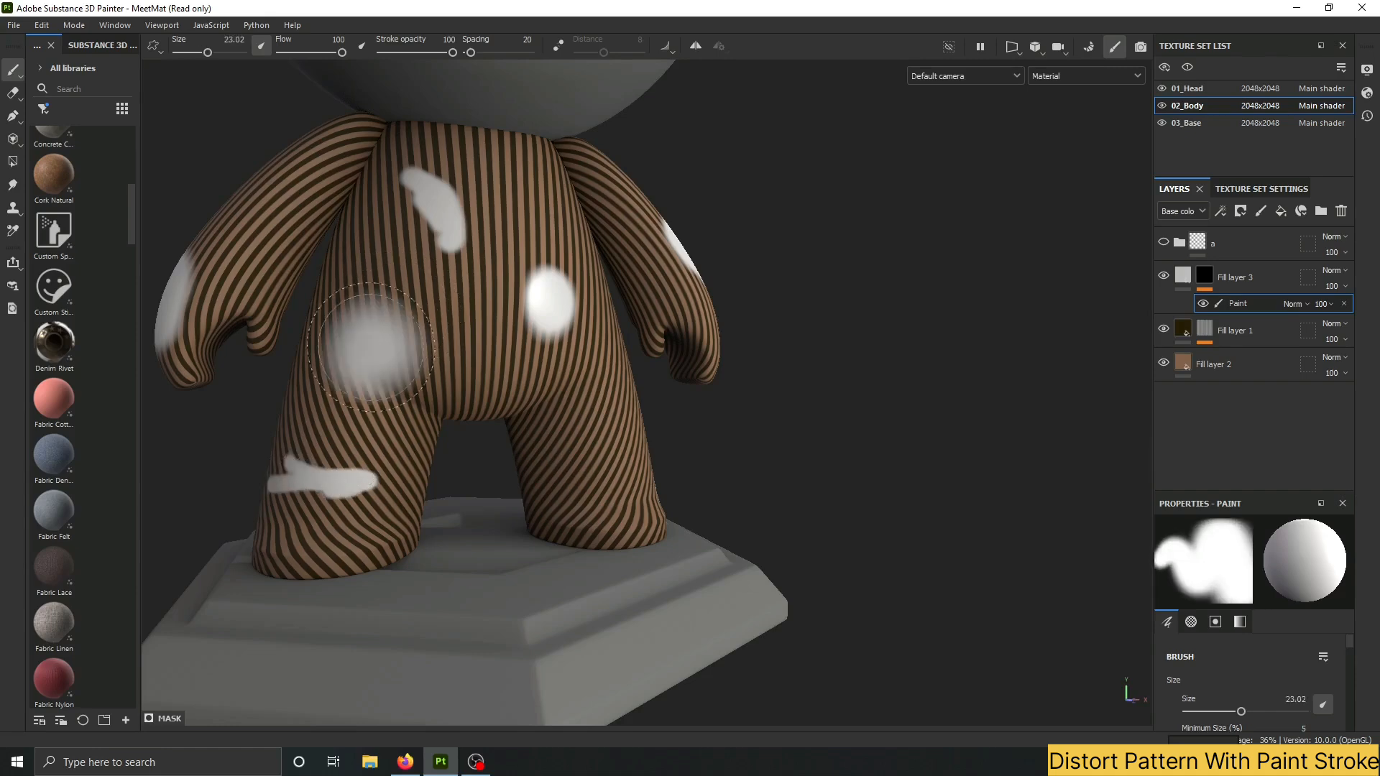
Switch to black paint and dab out the centre of the soft hip spot to form a ring, using brush sizes 4.23 and 10.22.
{"action": "right_click_drag", "start_coordinate": [522, 340], "coordinate": [514, 337], "text": "ctrl"}
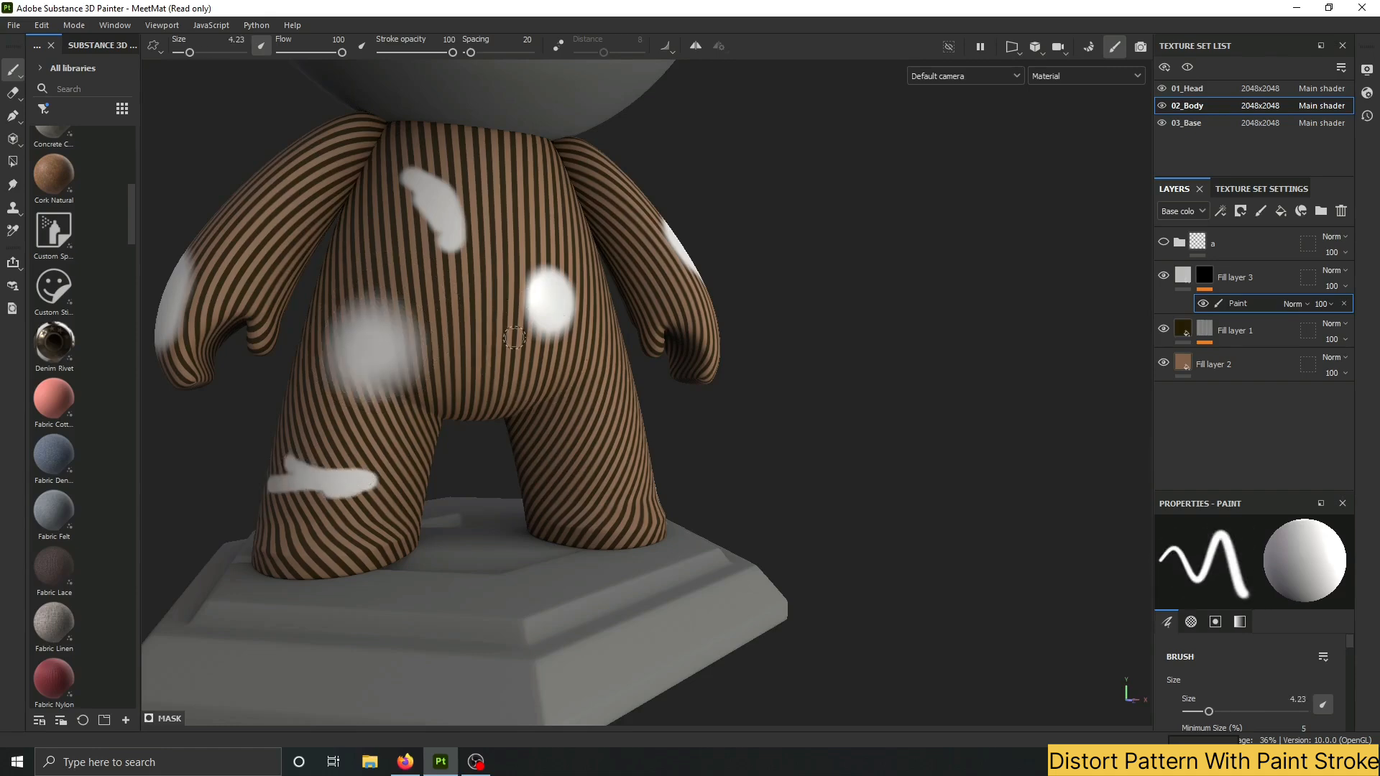
{"action": "key", "text": "x"}
{"action": "left_click", "coordinate": [370, 348]}
{"action": "right_click_drag", "start_coordinate": [372, 351], "coordinate": [391, 350], "text": "ctrl"}
{"action": "left_click", "coordinate": [375, 346]}
{"action": "left_click_drag", "start_coordinate": [540, 279], "coordinate": [586, 286], "text": "alt"}
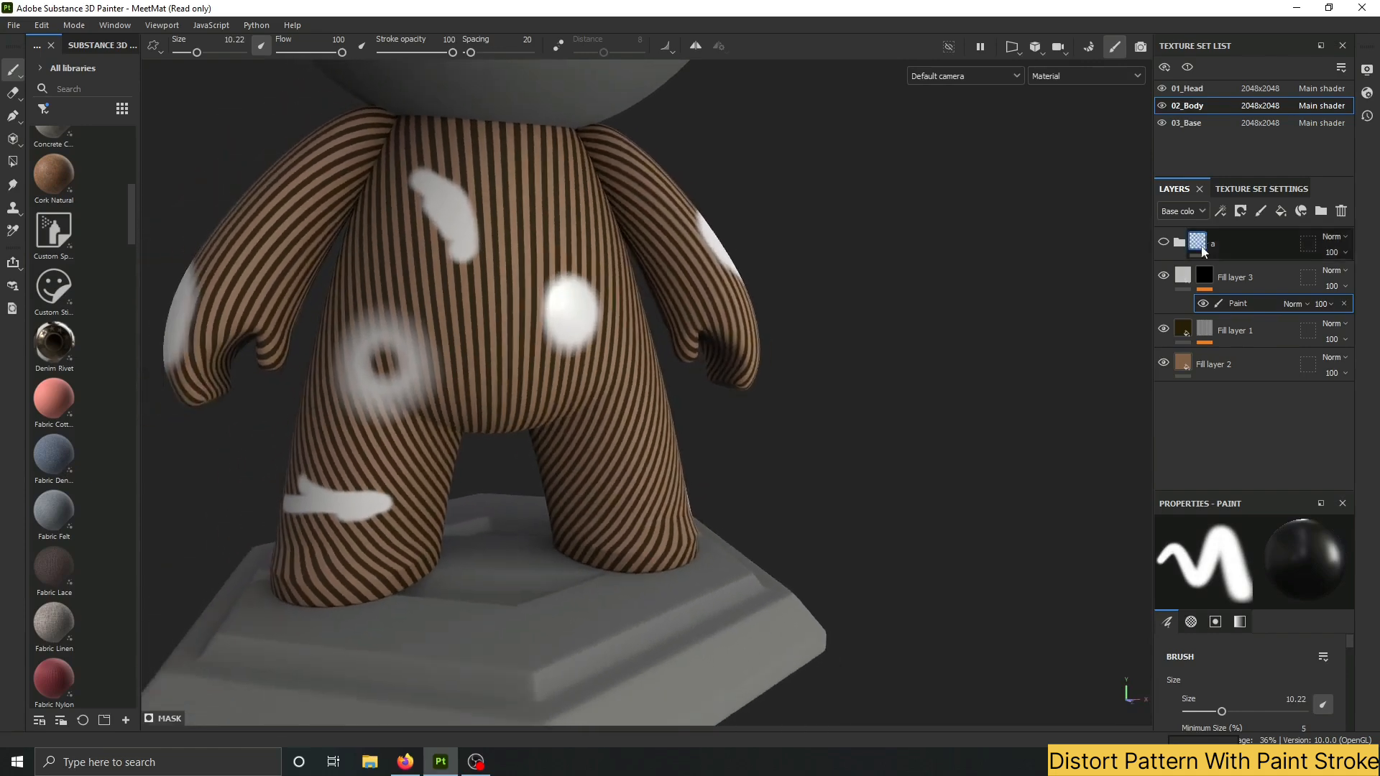
Move Fill layer 3 below Fill layer 1 and add an anchor point above the Paint effect in its mask.
{"action": "left_click_drag", "start_coordinate": [1235, 278], "coordinate": [1262, 351]}
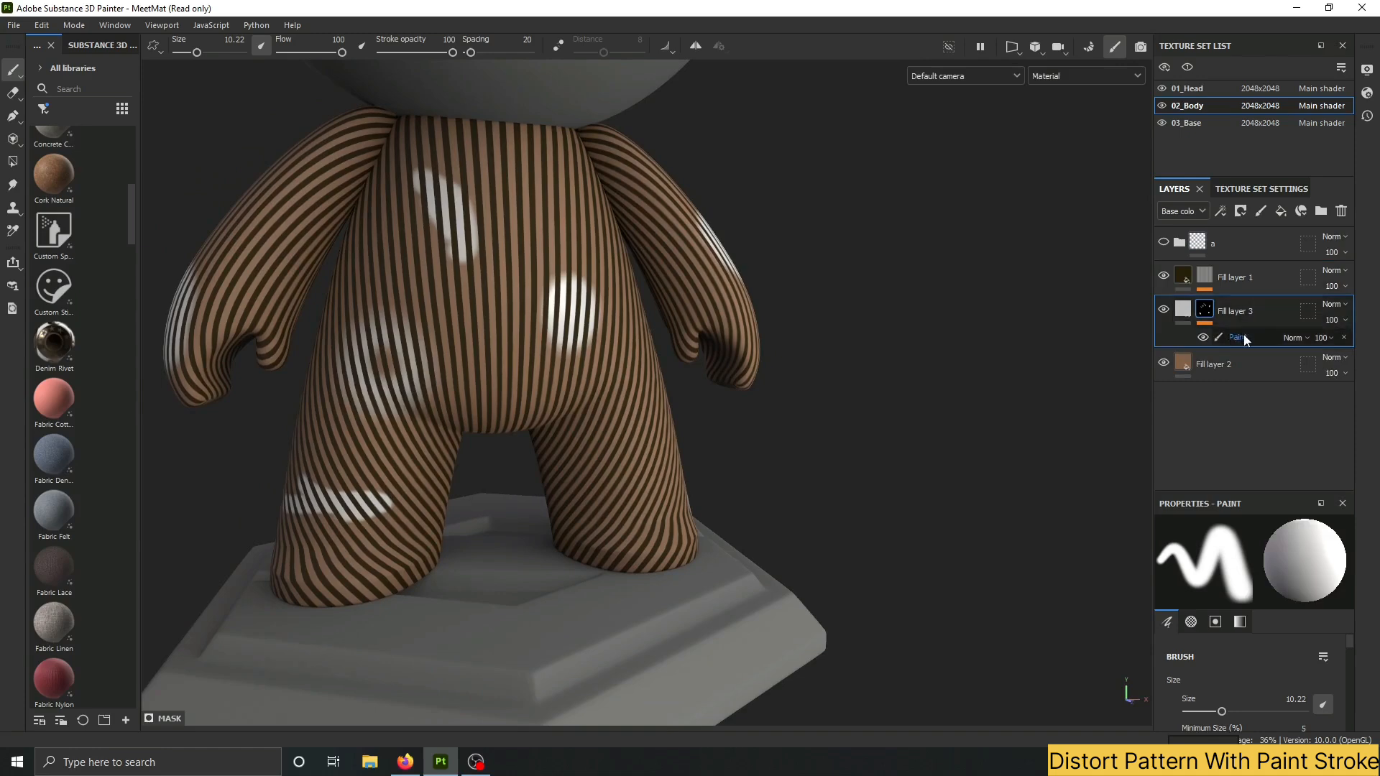
{"action": "left_click", "coordinate": [1245, 340]}
{"action": "left_click", "coordinate": [1221, 212]}
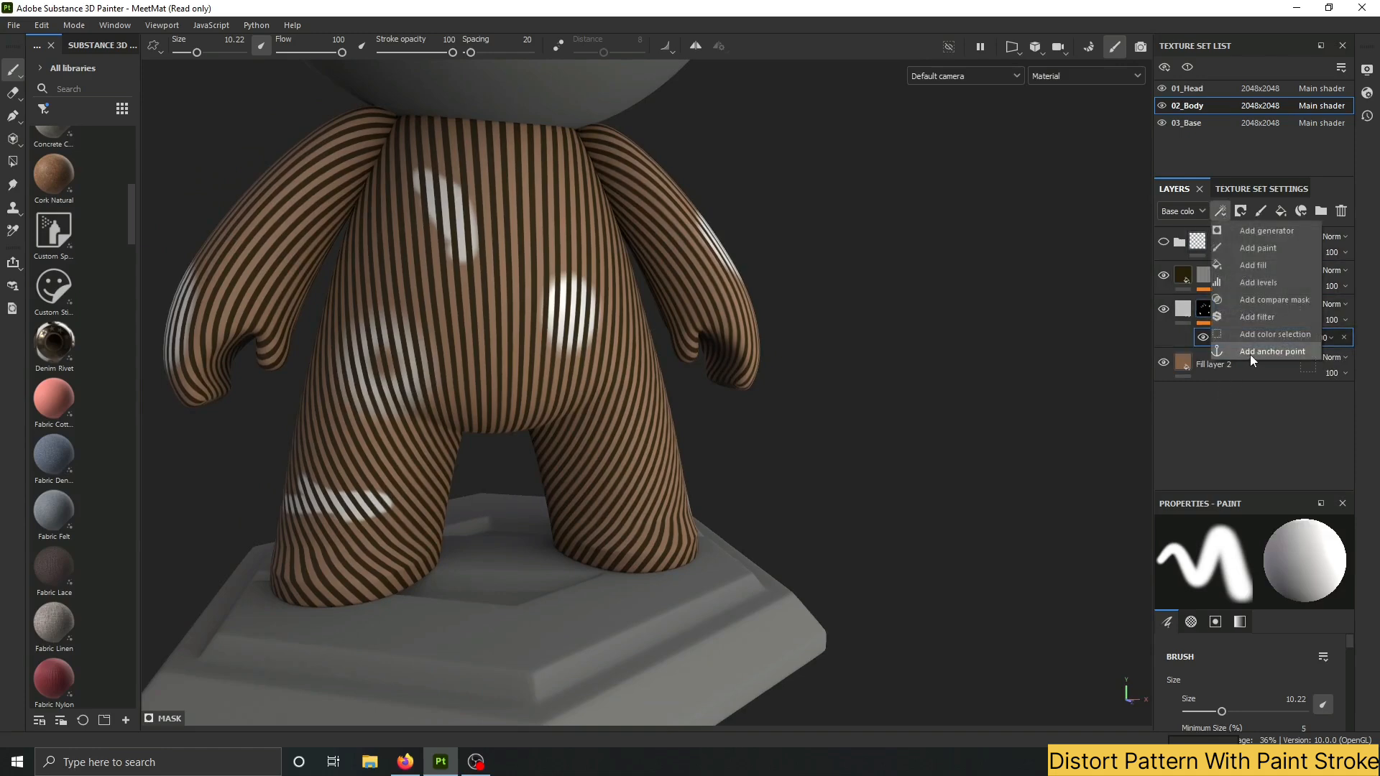
{"action": "left_click", "coordinate": [1251, 354]}
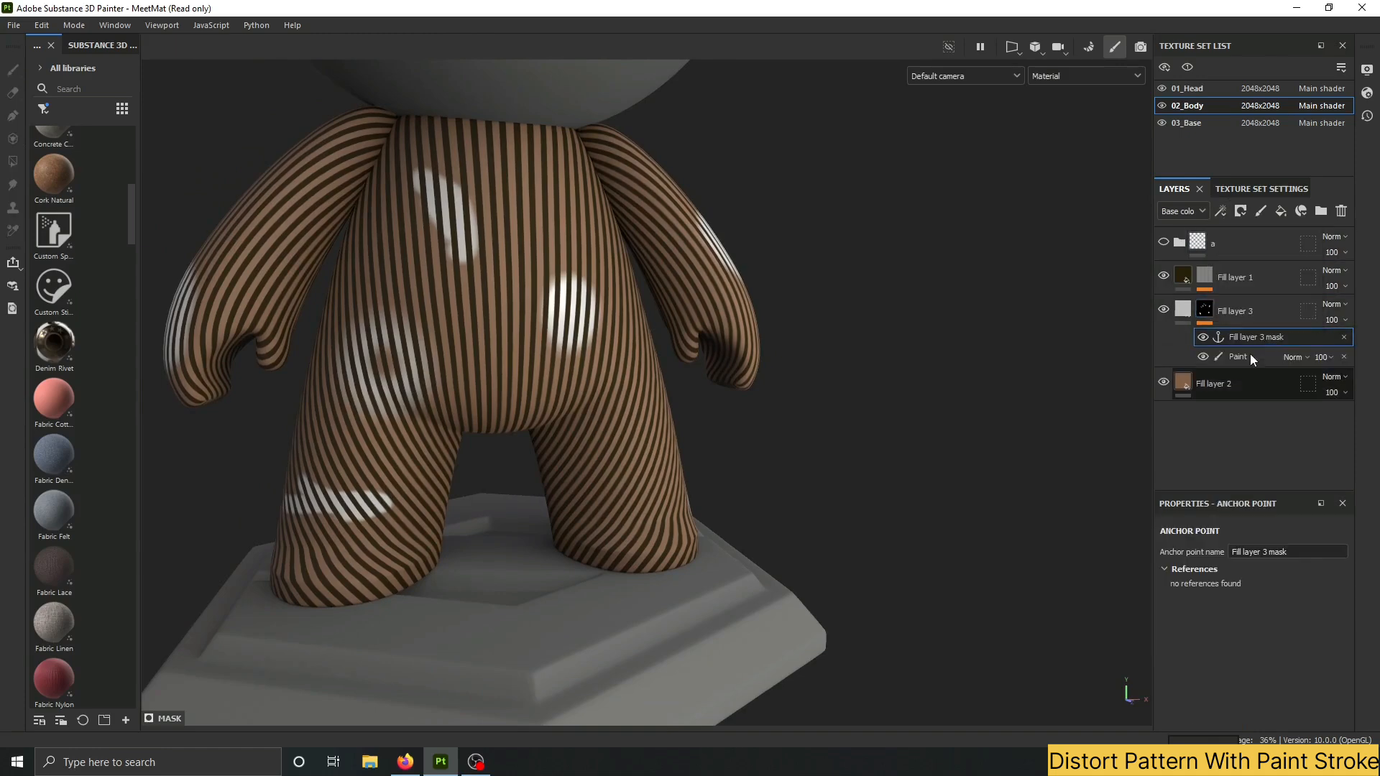
Rename Fill layer 3 as ref.
{"action": "double_click", "coordinate": [1240, 313]}
{"action": "type", "text": "ref"}
{"action": "key", "text": "Return"}
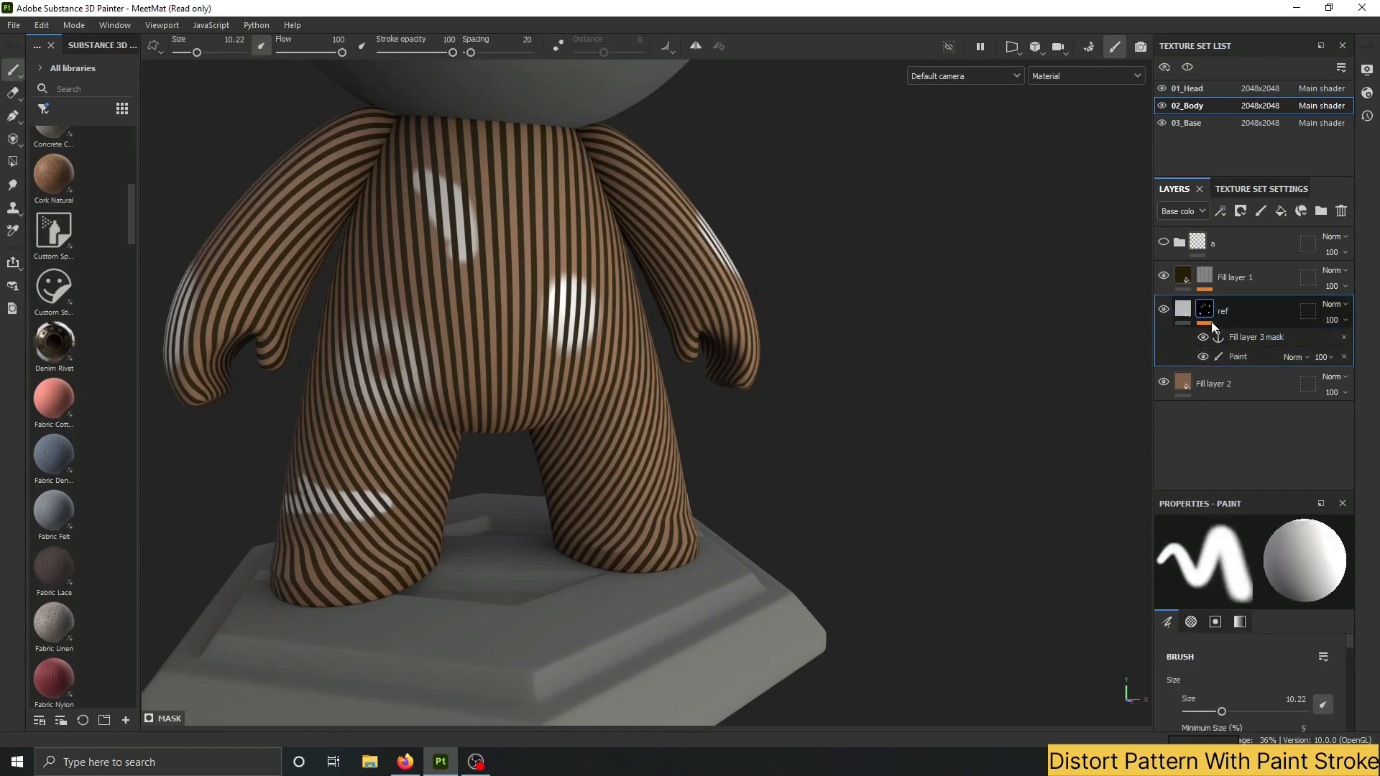
Check the ref layer's anchor point and view its mask in isolation, and hide the ref layer.
{"action": "left_click", "coordinate": [1243, 337]}
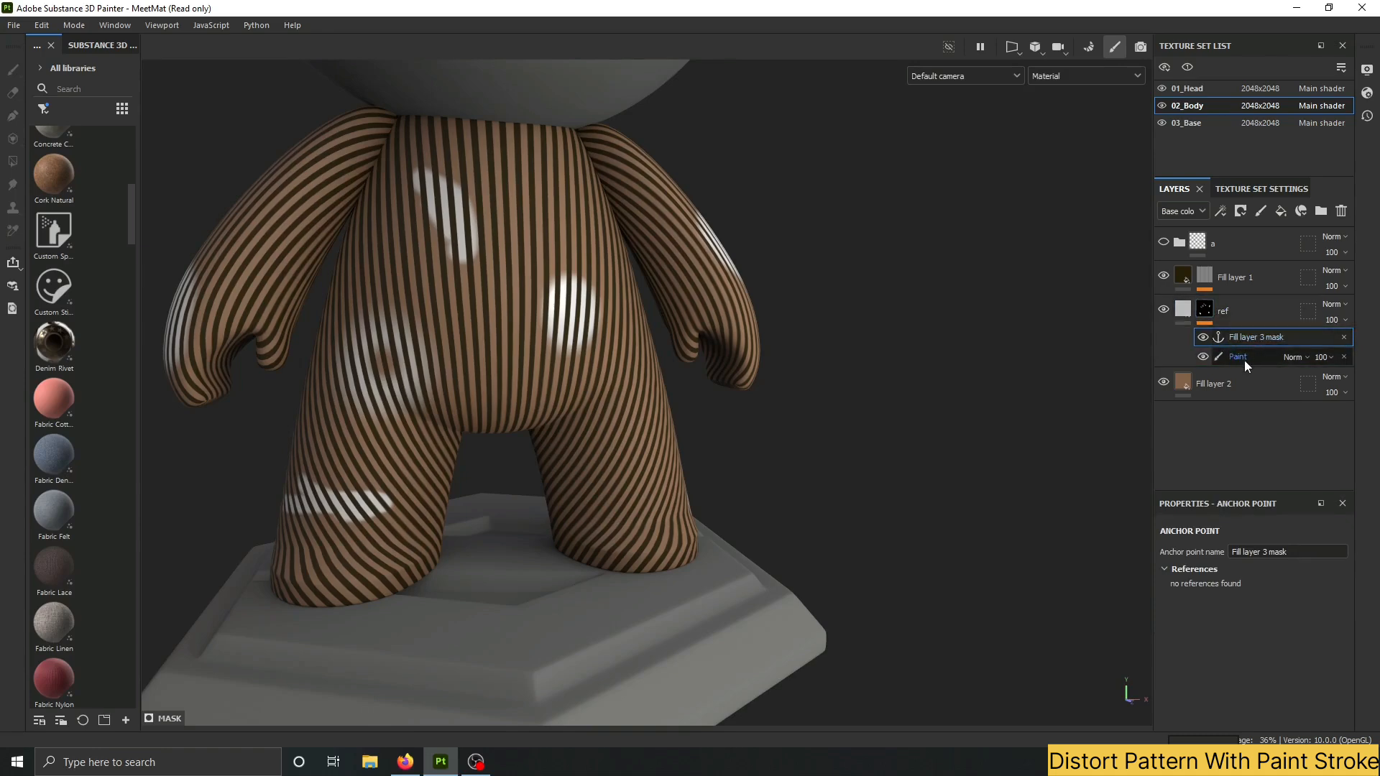
{"action": "left_click", "coordinate": [1228, 356]}
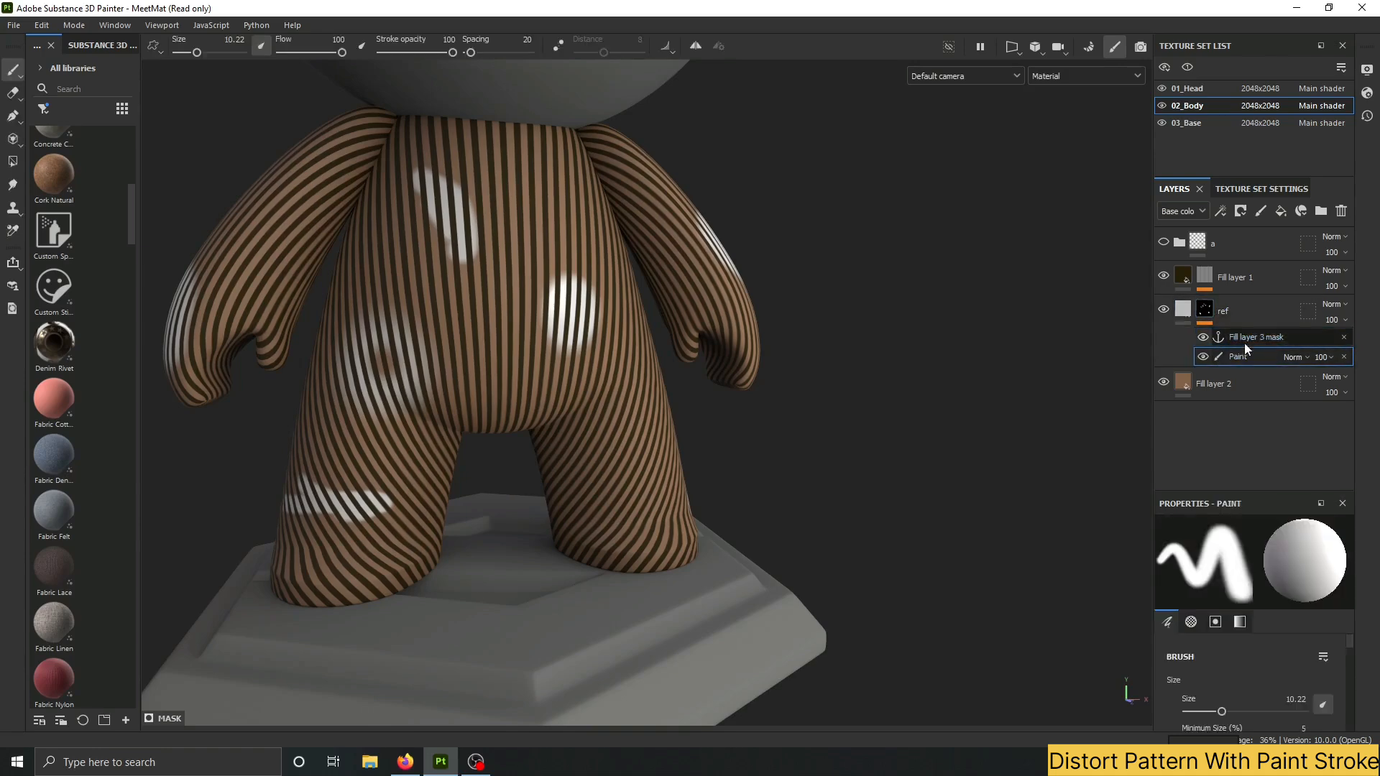
{"action": "left_click", "coordinate": [1248, 339]}
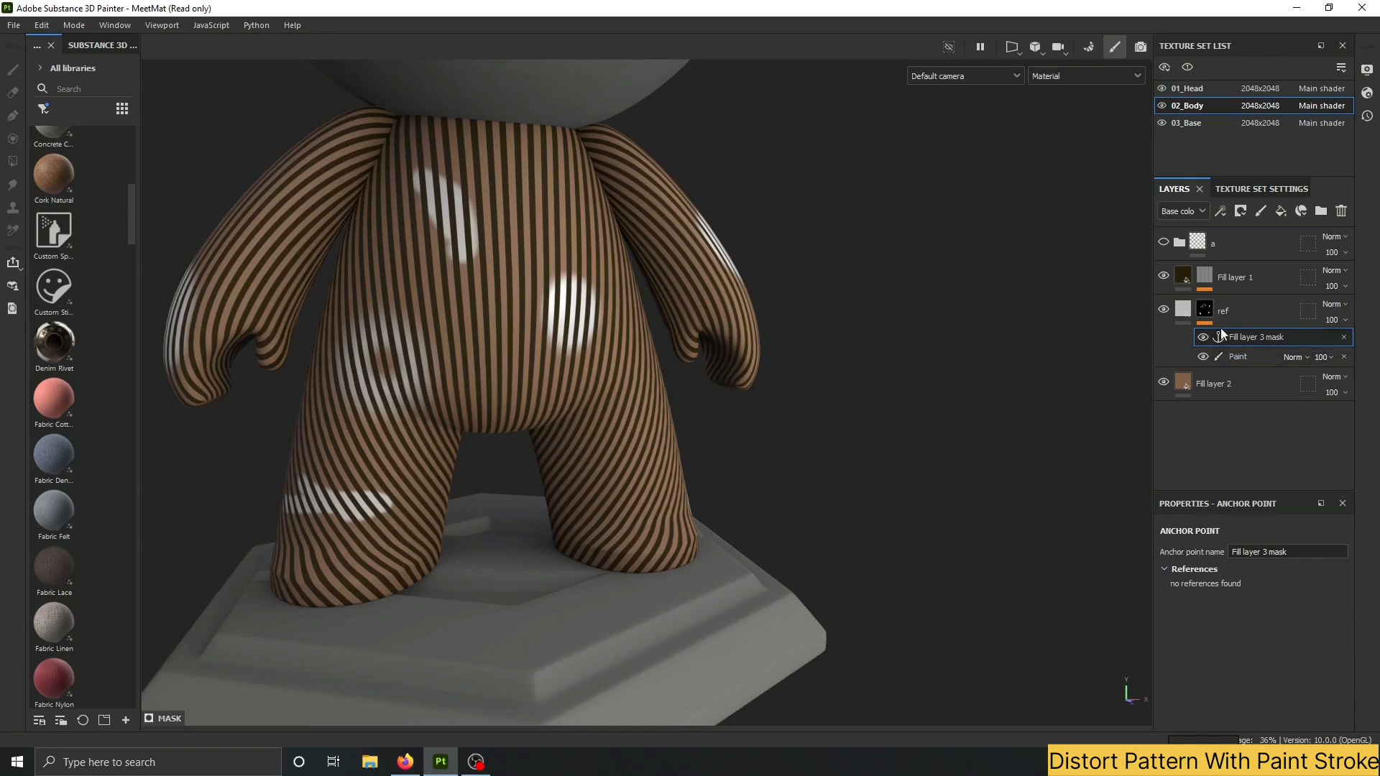
{"action": "left_click", "coordinate": [1205, 309], "text": "alt"}
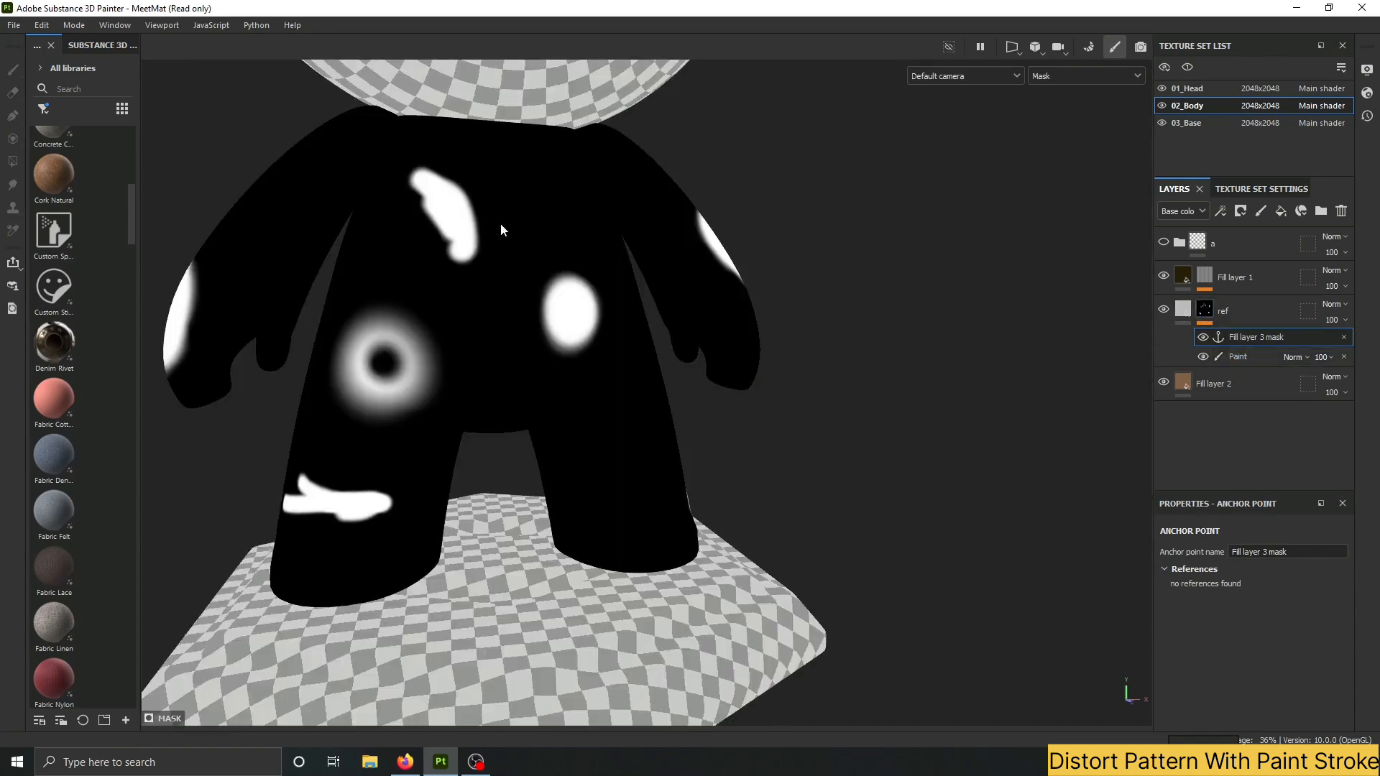
{"action": "left_click", "coordinate": [1207, 312]}
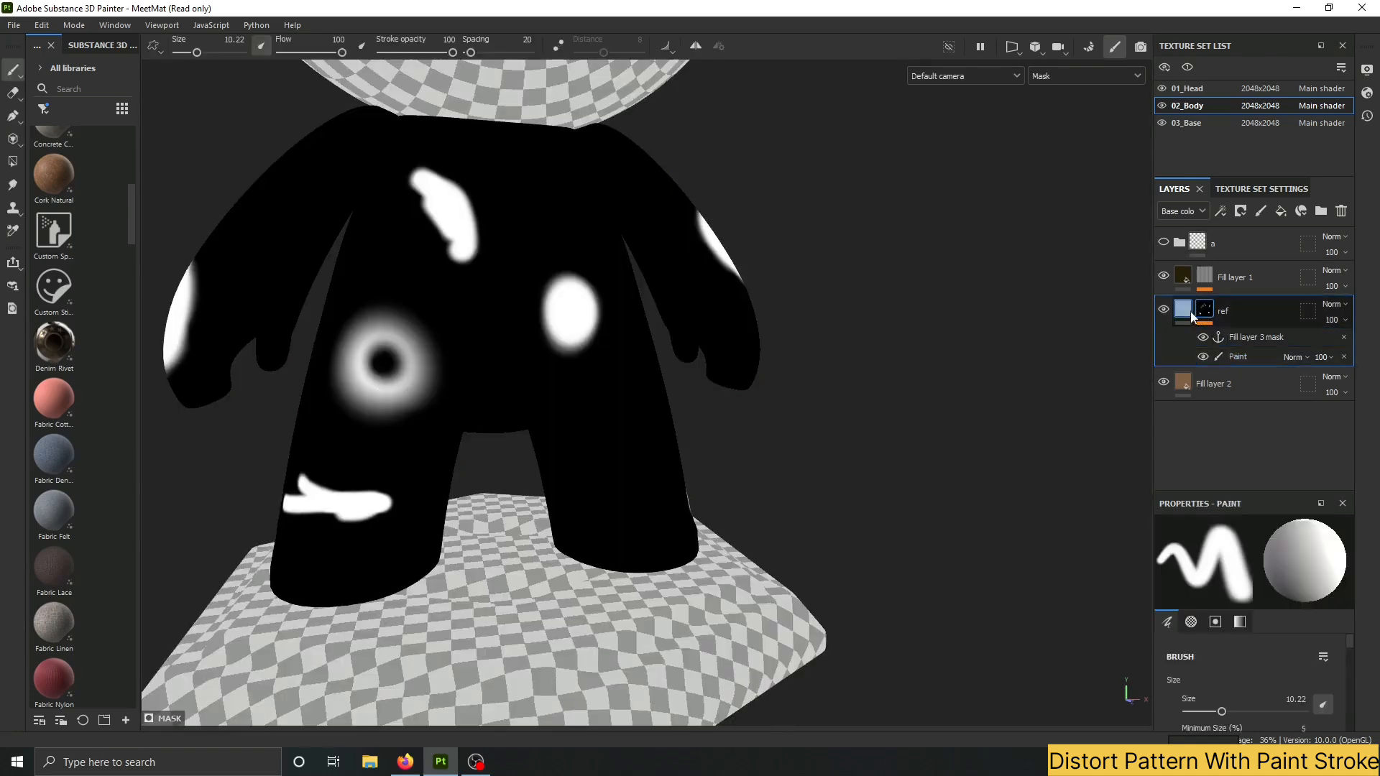
{"action": "left_click", "coordinate": [1184, 312]}
{"action": "left_click", "coordinate": [1164, 311]}
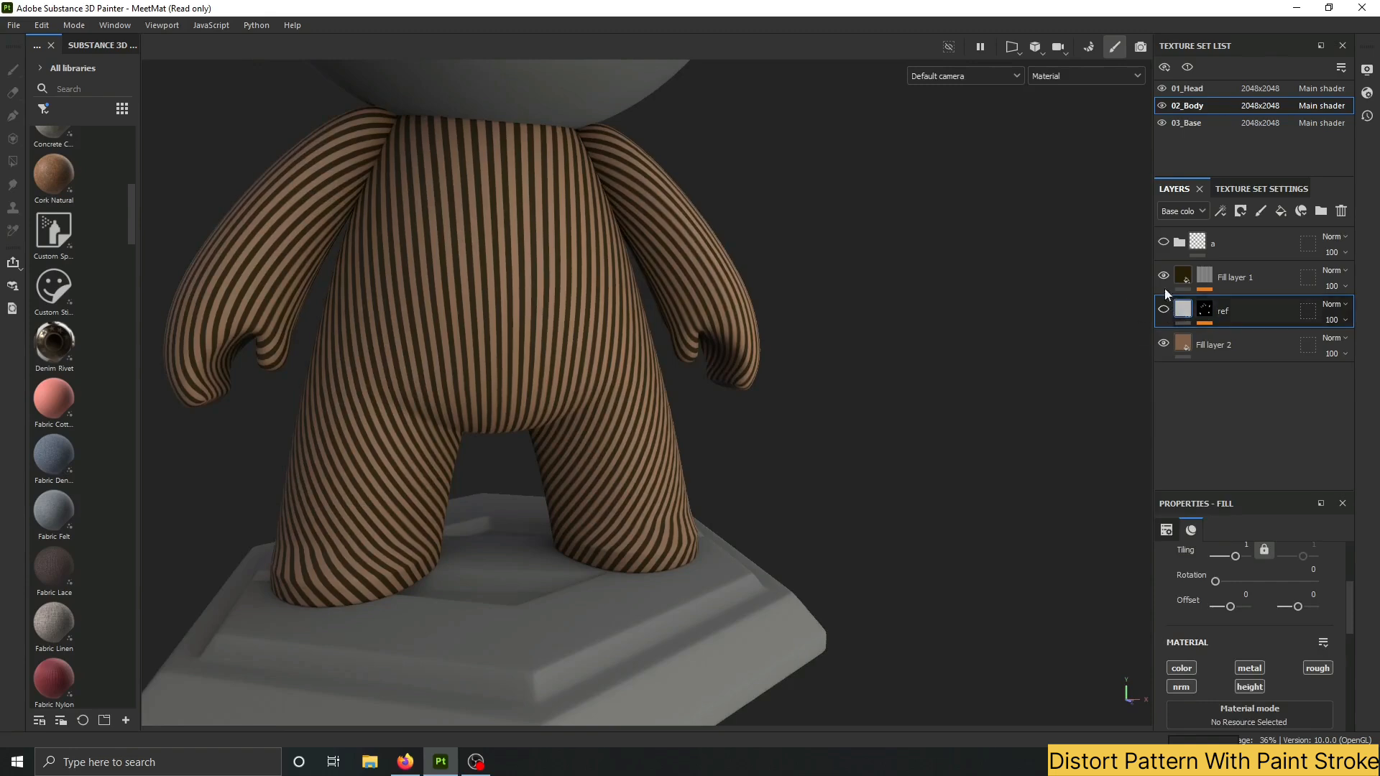
Add a Warp filter above the Stripes fill in Fill layer 1's mask.
{"action": "left_click", "coordinate": [1209, 281]}
{"action": "left_click", "coordinate": [1234, 304]}
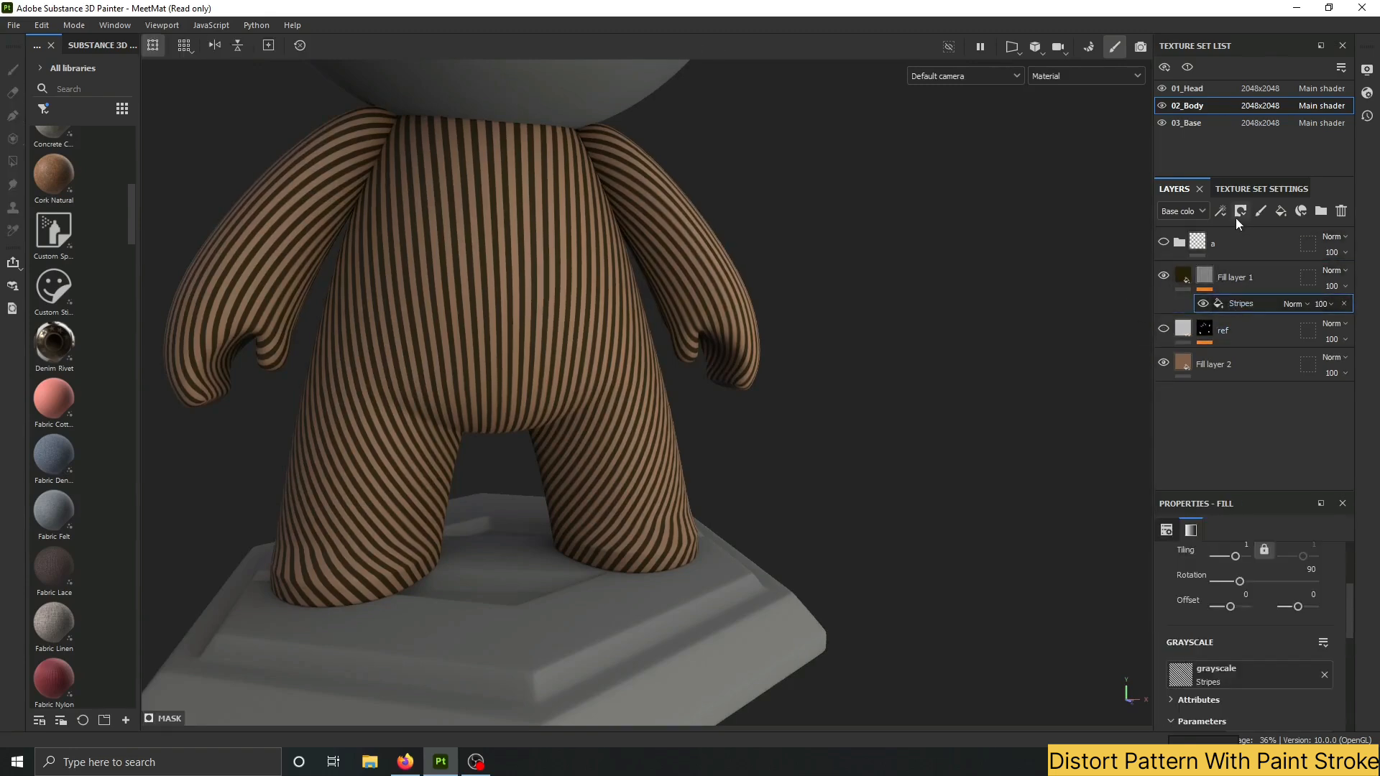
{"action": "left_click", "coordinate": [1239, 212]}
{"action": "left_click", "coordinate": [1240, 321]}
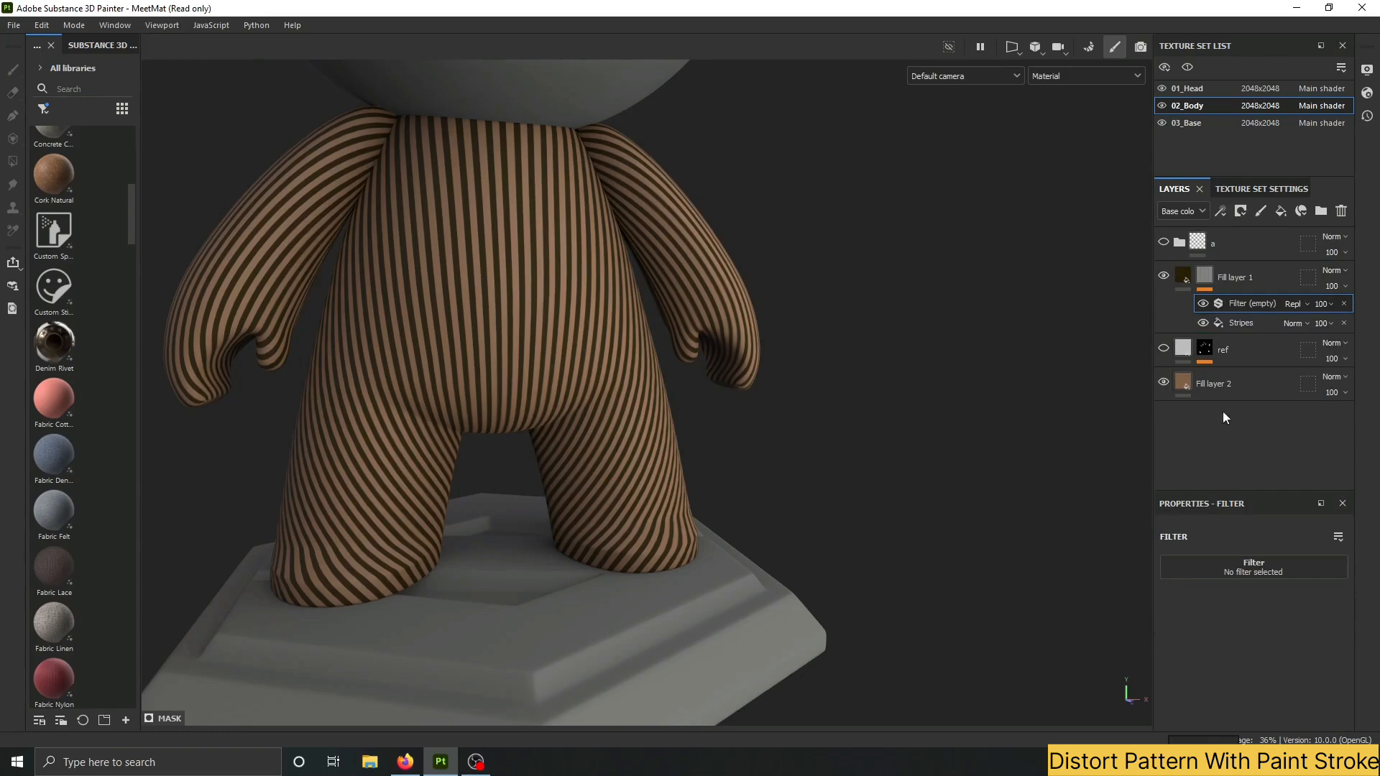
{"action": "left_click", "coordinate": [1239, 572]}
{"action": "type", "text": "war"}
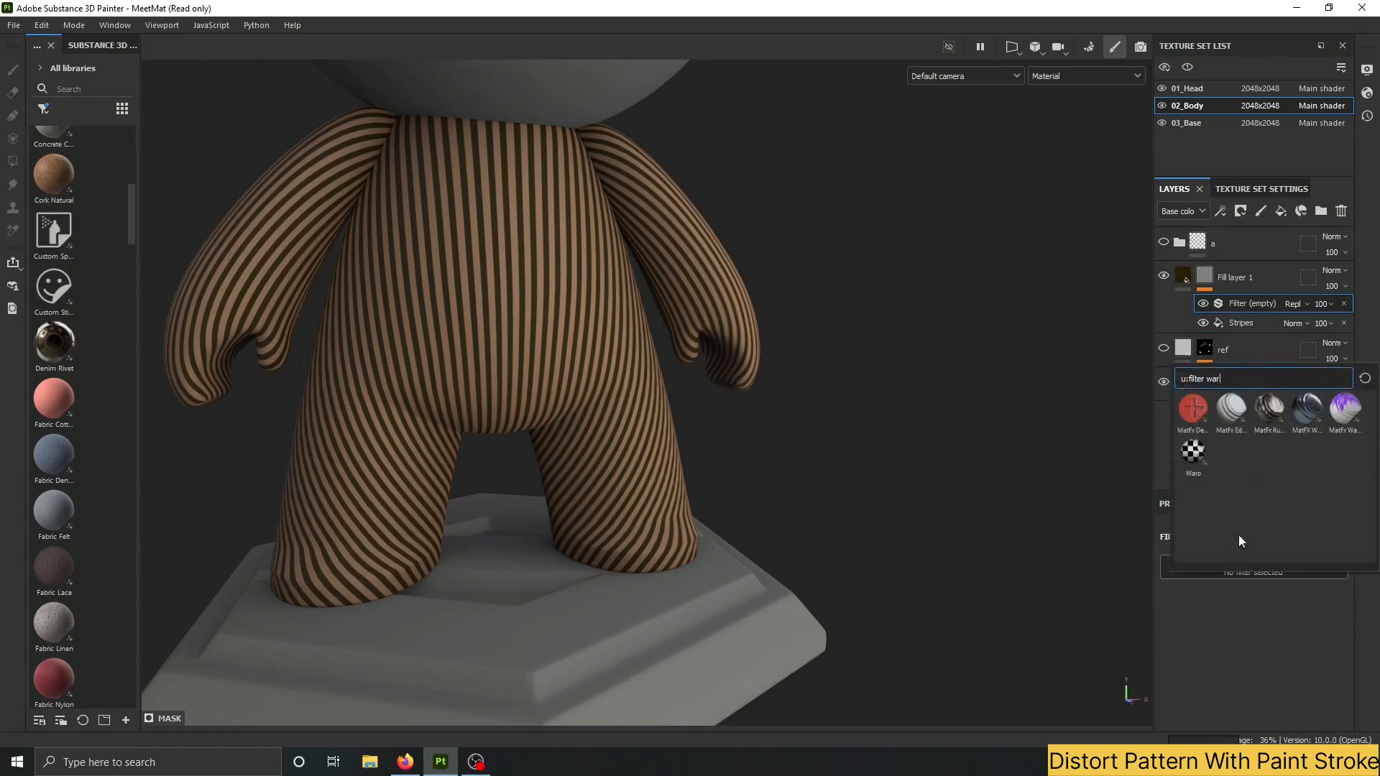
{"action": "left_click", "coordinate": [1194, 452]}
Keep the filter's Warp Mode on Warp and set its Source Mode to Custom Noise.
{"action": "scroll", "coordinate": [628, 365], "scroll_direction": "up", "scroll_amount": 3}
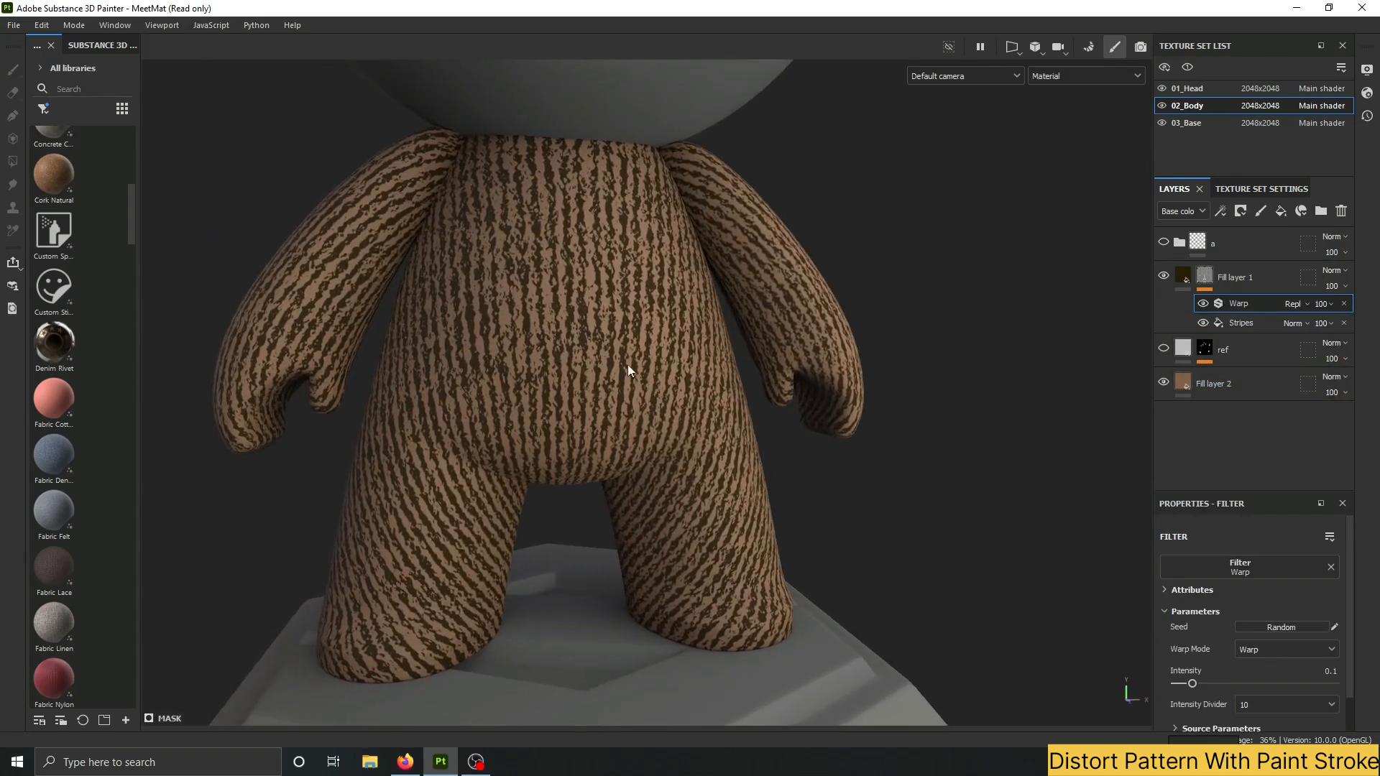
{"action": "scroll", "coordinate": [627, 365], "scroll_direction": "up", "scroll_amount": 3}
{"action": "scroll", "coordinate": [682, 328], "scroll_direction": "down", "scroll_amount": 5}
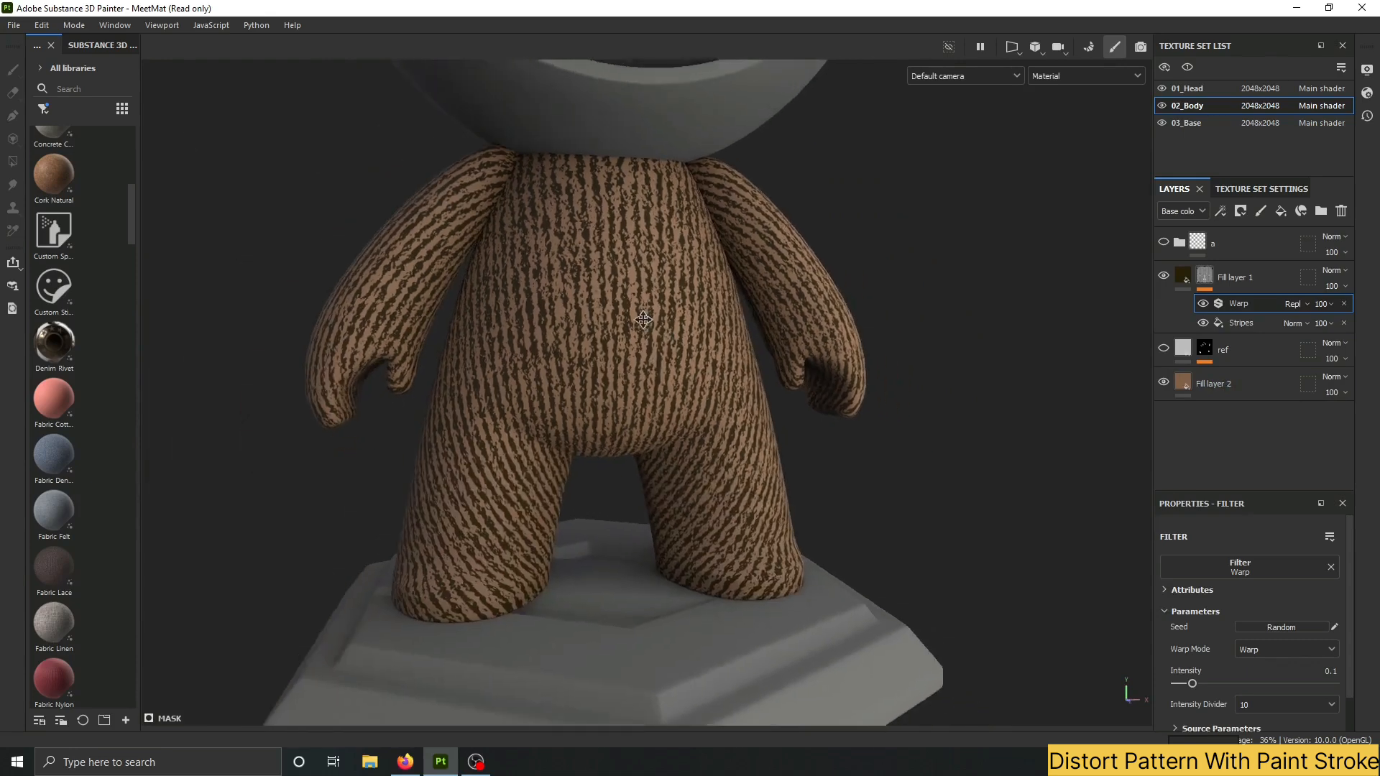
{"action": "scroll", "coordinate": [1277, 650], "scroll_direction": "down", "scroll_amount": 1}
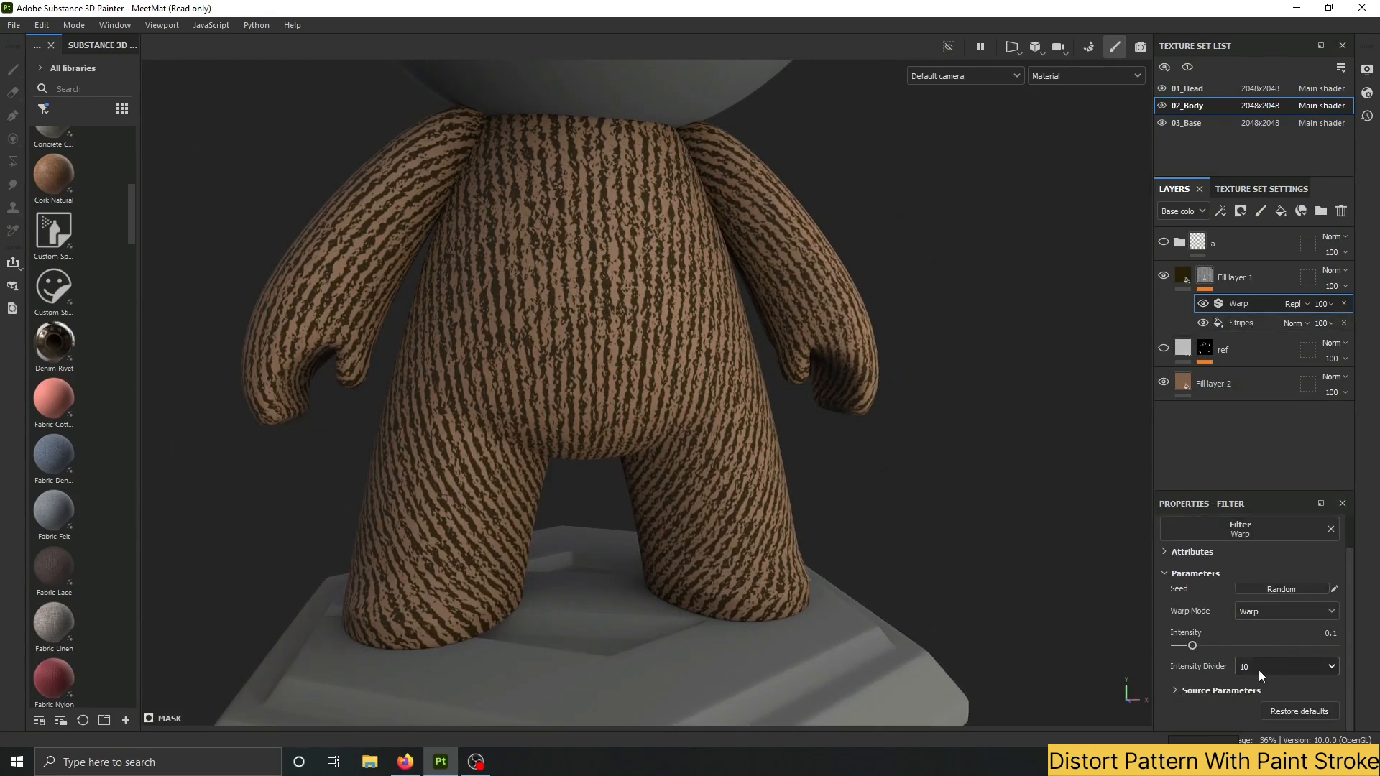
{"action": "left_click", "coordinate": [1205, 688]}
{"action": "left_click", "coordinate": [1254, 612]}
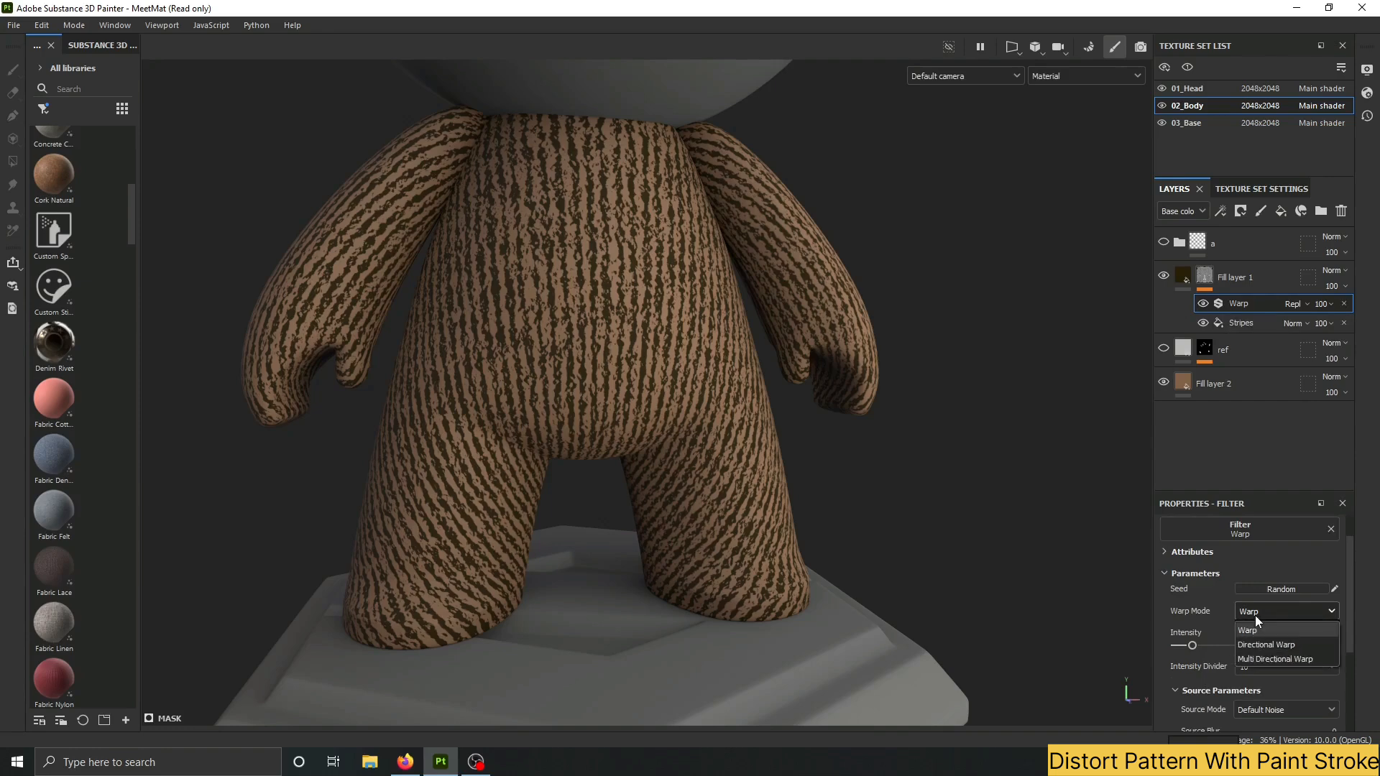
{"action": "left_click", "coordinate": [1255, 615]}
{"action": "scroll", "coordinate": [1266, 648], "scroll_direction": "down", "scroll_amount": 4}
{"action": "left_click", "coordinate": [1273, 568]}
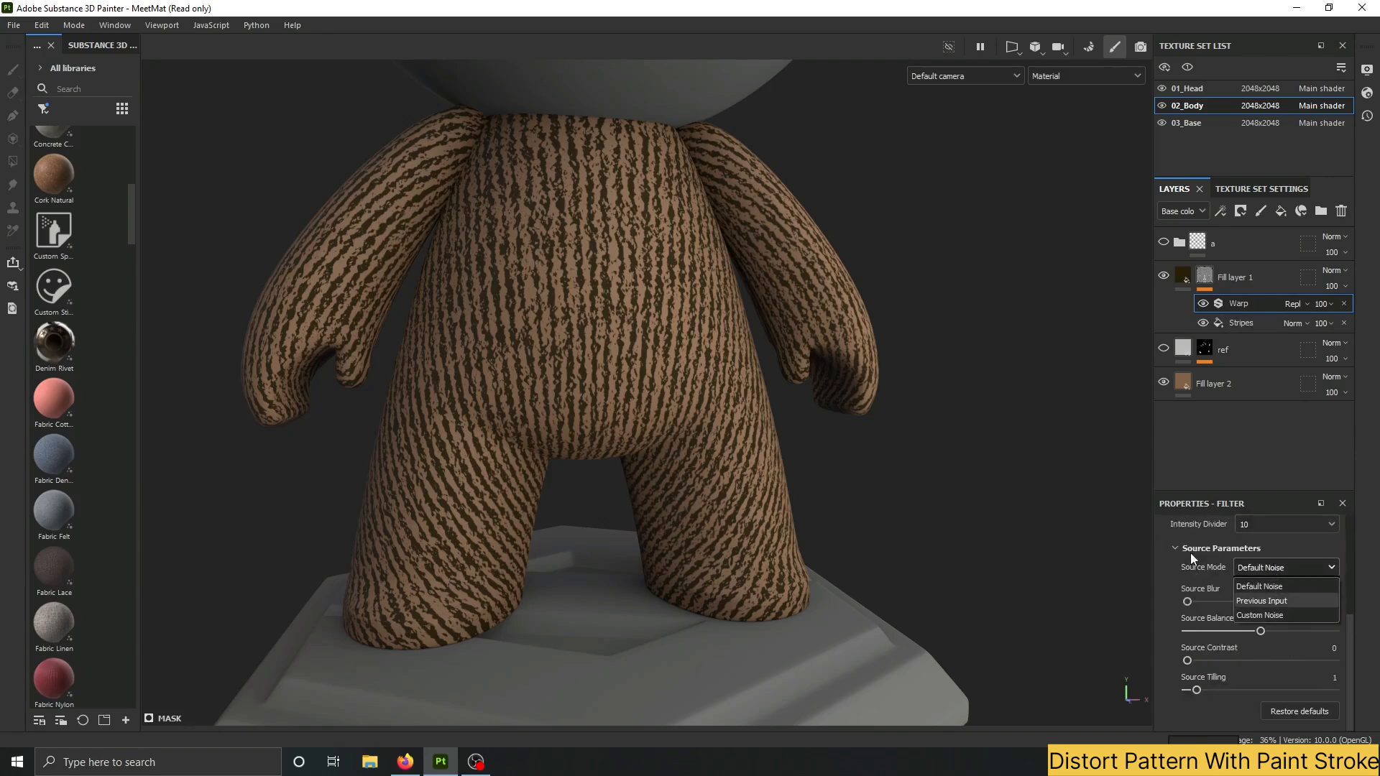
{"action": "left_click", "coordinate": [1259, 615]}
{"action": "scroll", "coordinate": [1237, 691], "scroll_direction": "down", "scroll_amount": 2}
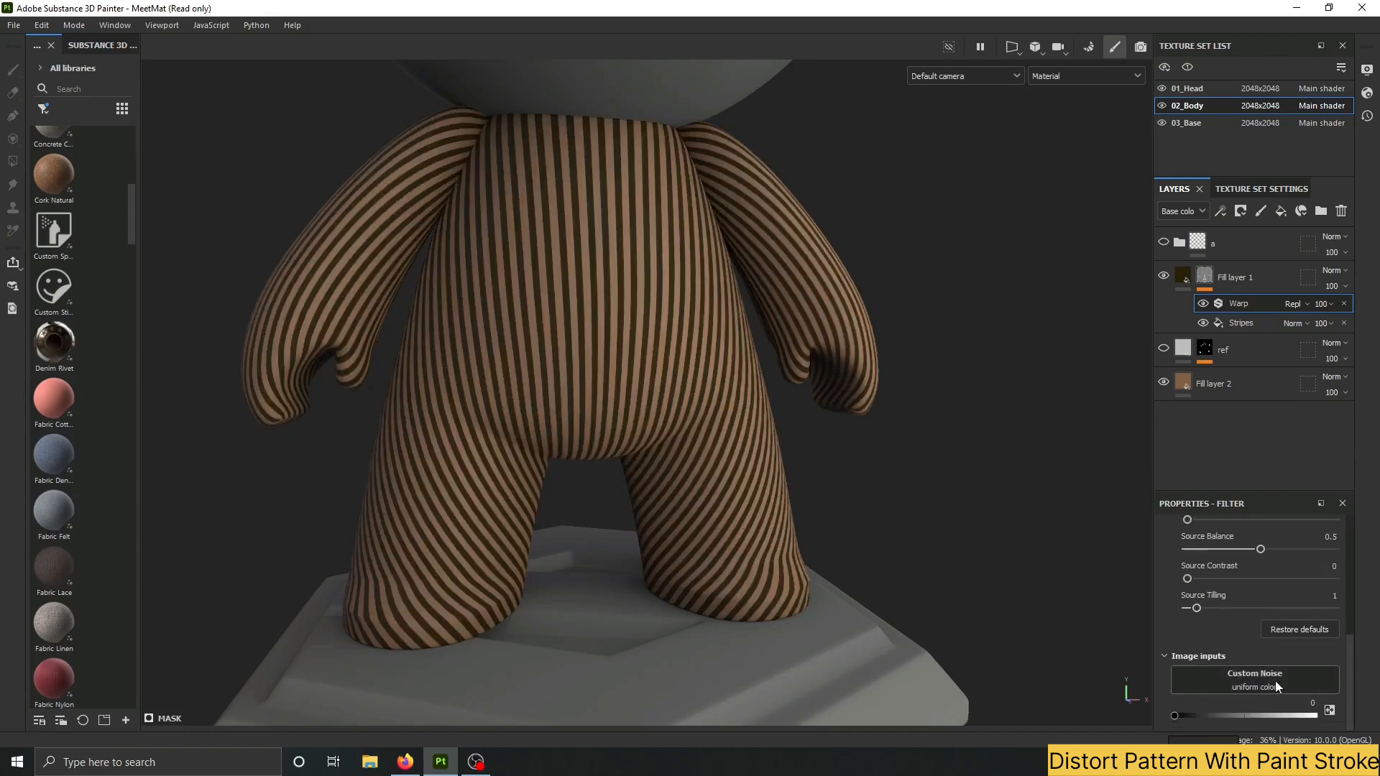
Assign the Fill layer 3 mask anchor point as the Warp filter's Custom Noise input.
{"action": "left_click", "coordinate": [1278, 680]}
{"action": "left_click", "coordinate": [1263, 469]}
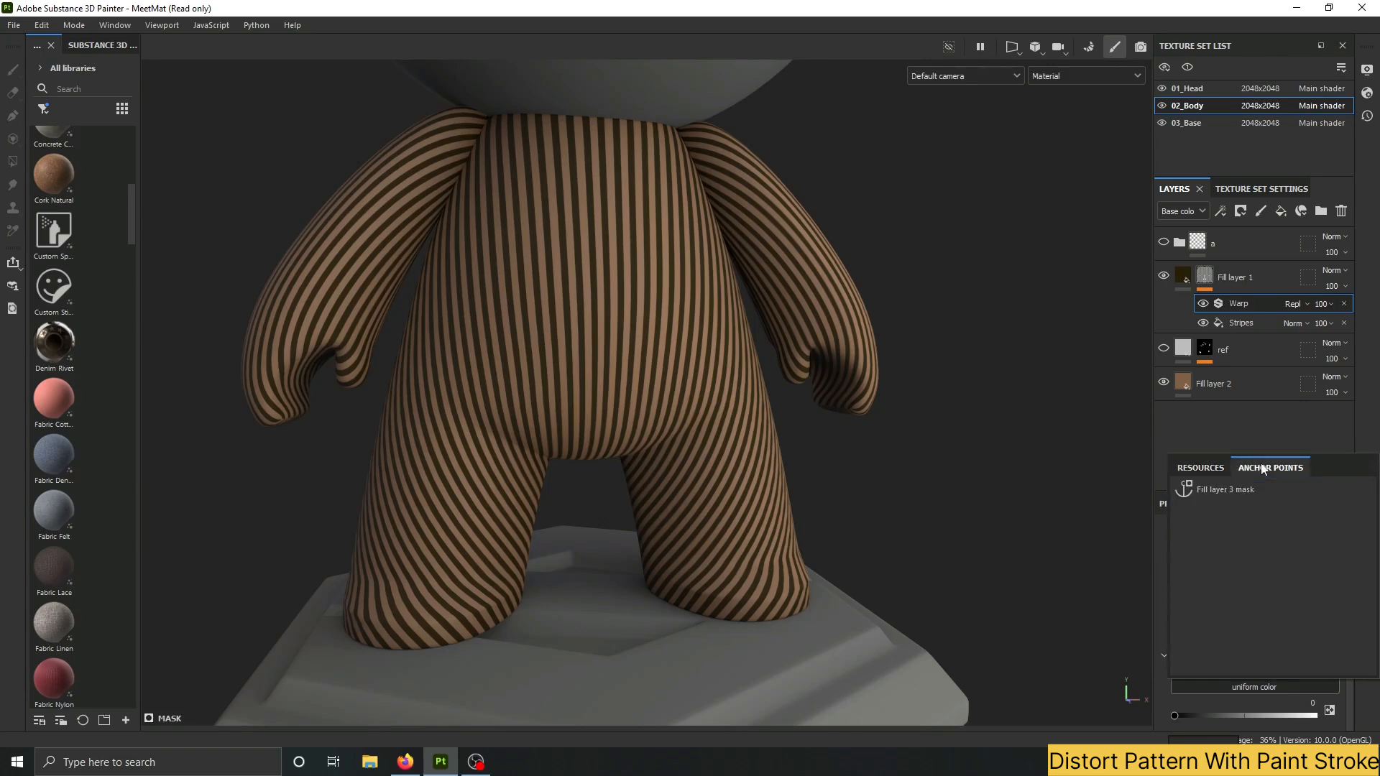
{"action": "left_click", "coordinate": [1219, 491]}
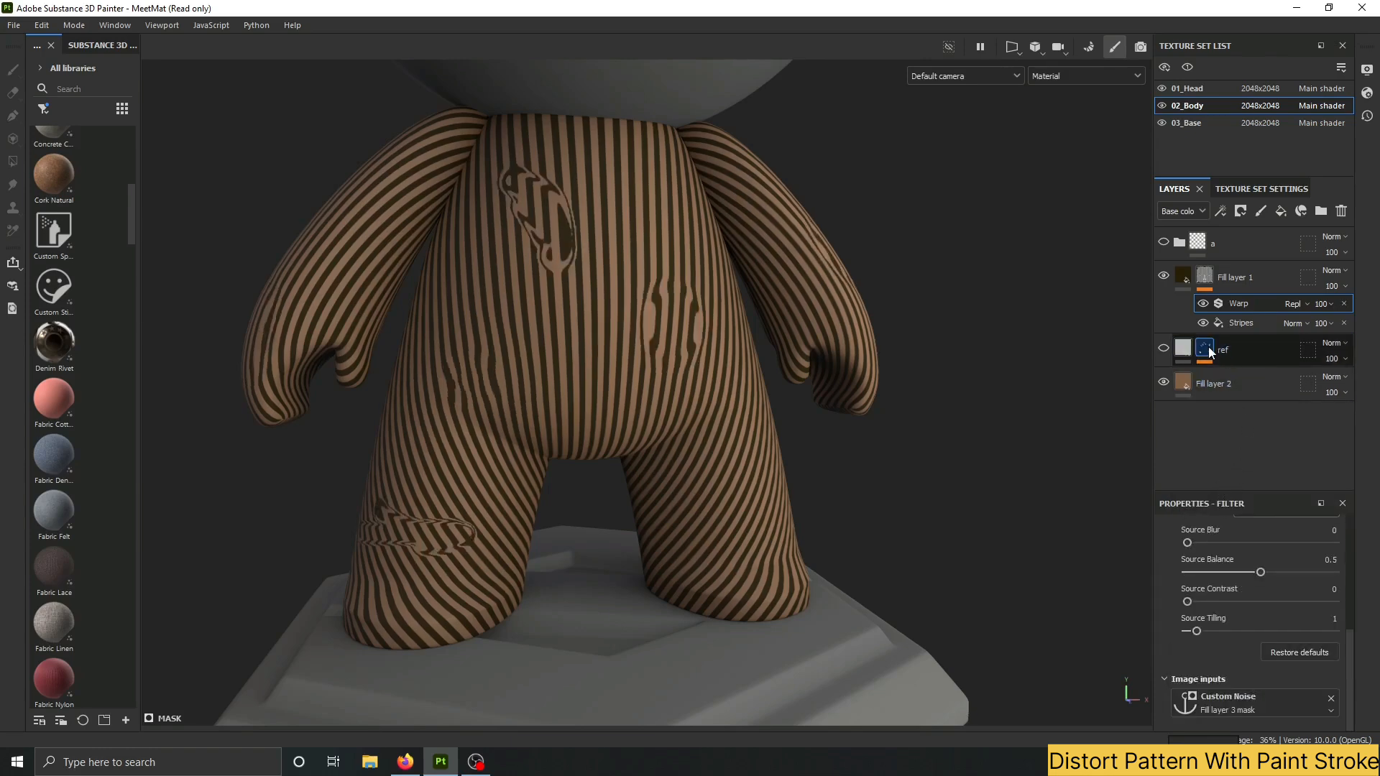
Examine the ref layer's mask effects, the Stripes parameters and the Warp noise input, and inspect the distorted stripes on the chest up close.
{"action": "left_click", "coordinate": [1210, 354]}
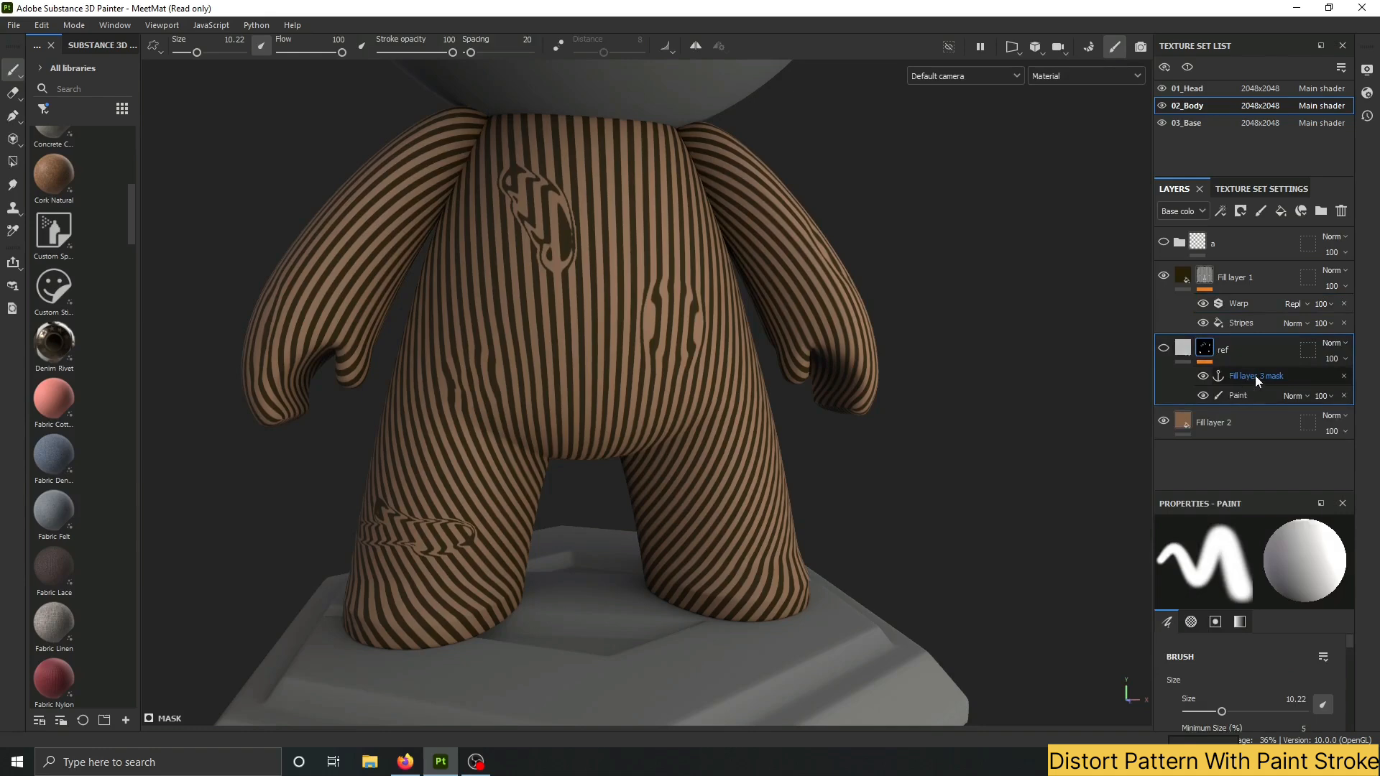
{"action": "left_click", "coordinate": [1240, 322]}
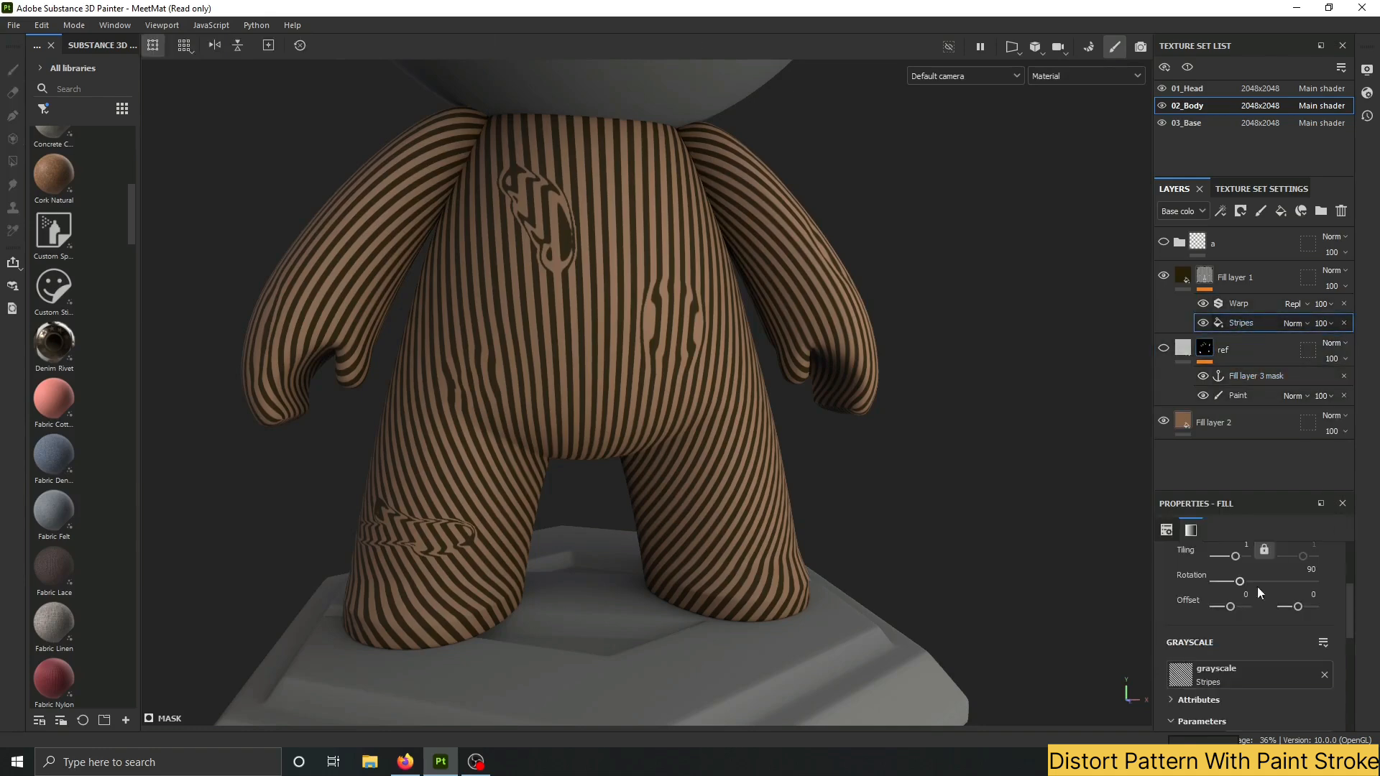
{"action": "scroll", "coordinate": [1284, 624], "scroll_direction": "down", "scroll_amount": 5}
{"action": "scroll", "coordinate": [1234, 600], "scroll_direction": "up", "scroll_amount": 1}
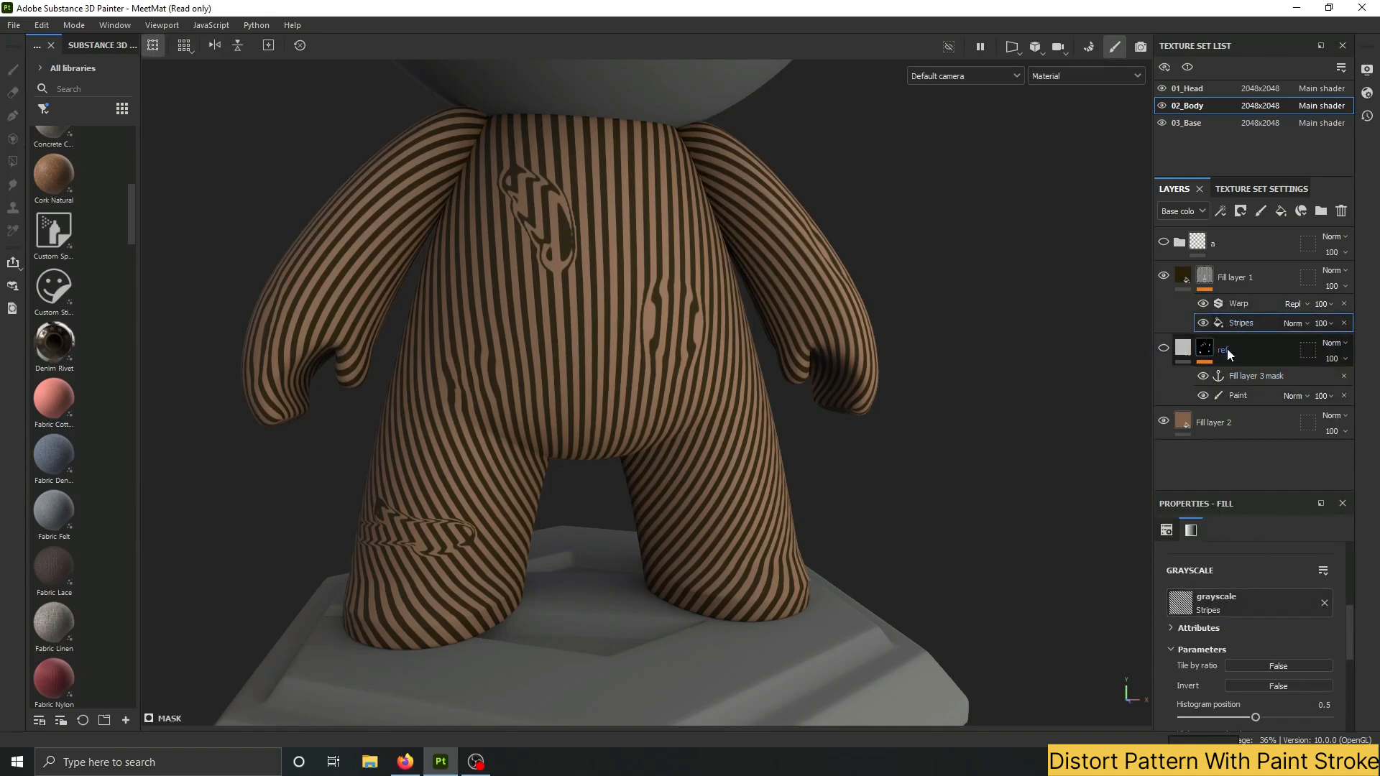
{"action": "scroll", "coordinate": [1238, 631], "scroll_direction": "down", "scroll_amount": 1}
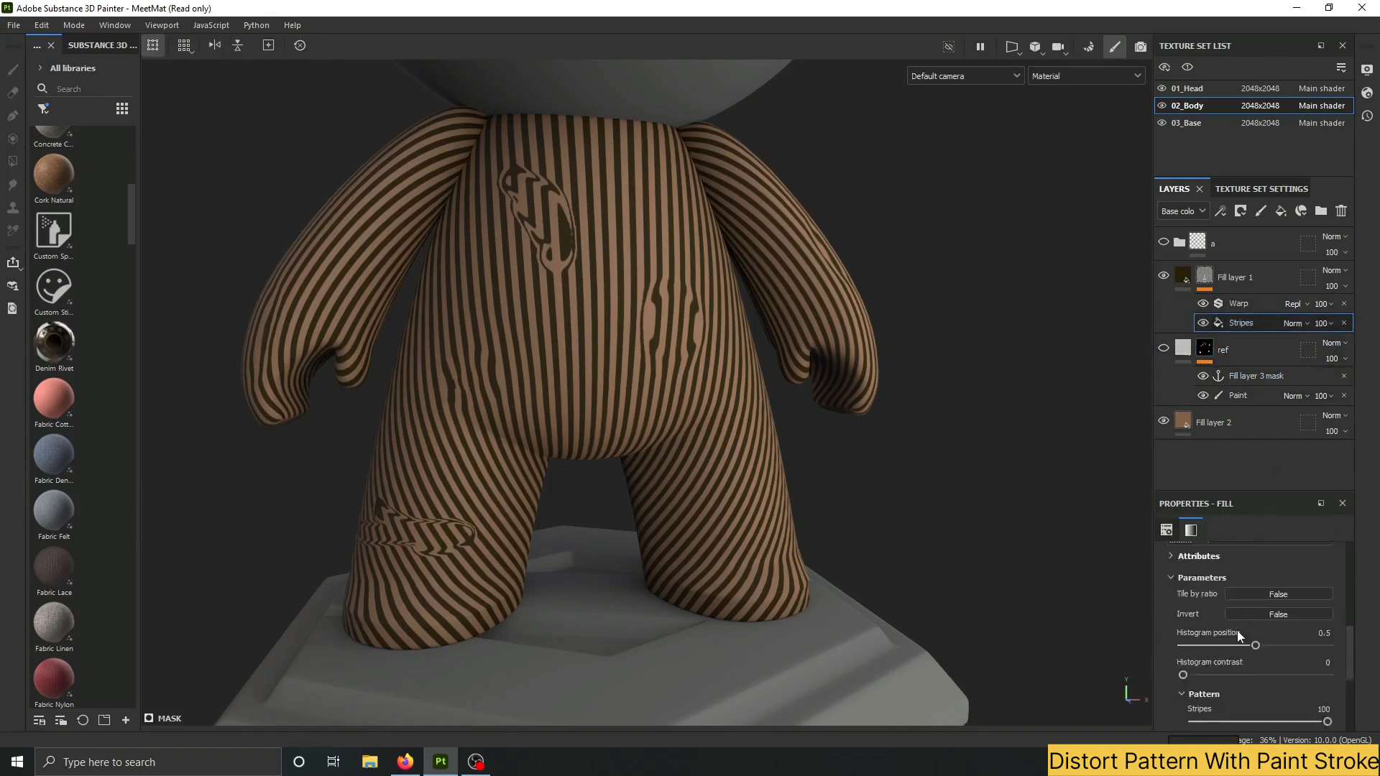
{"action": "left_click", "coordinate": [1244, 303]}
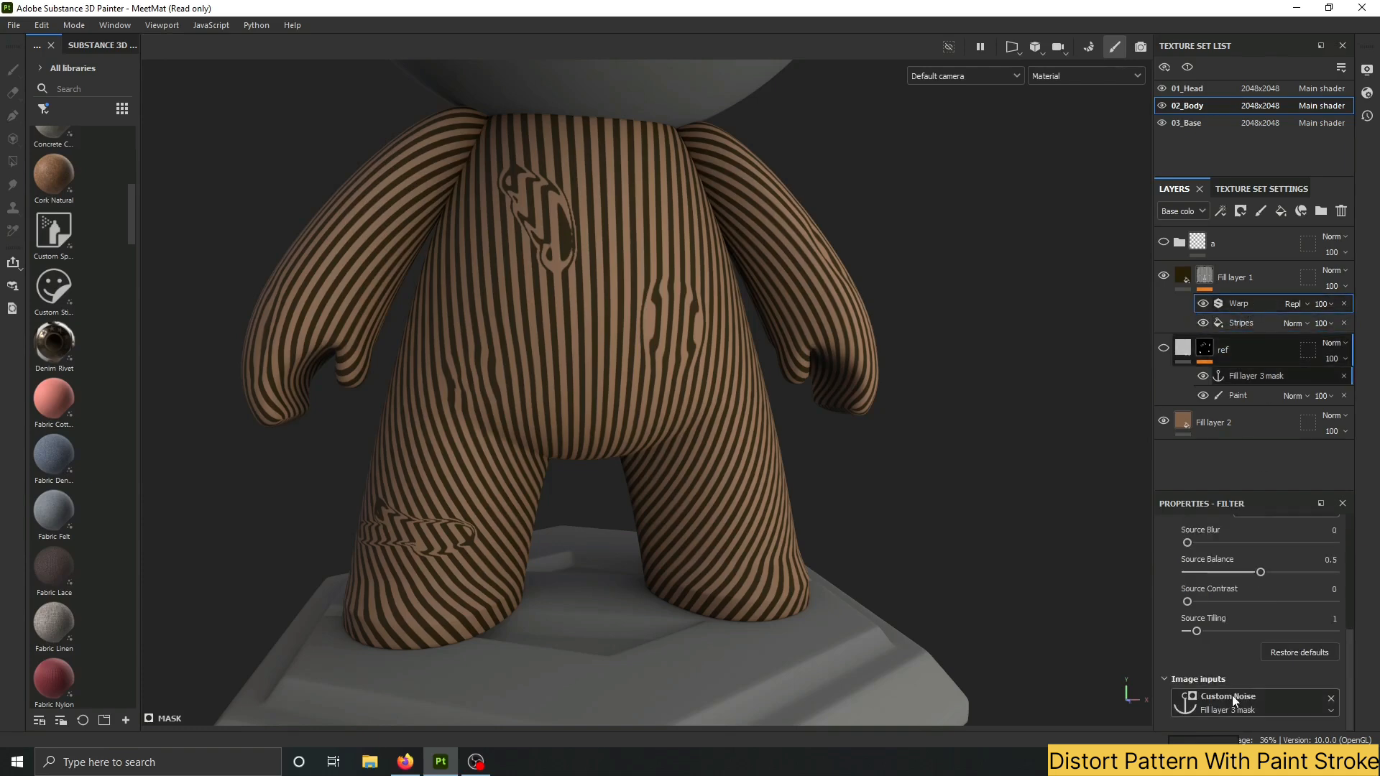
{"action": "mouse_move", "coordinate": [657, 298]}
{"action": "left_mouse_down", "text": "alt"}
{"action": "mouse_move", "coordinate": [619, 326]}
{"action": "mouse_move", "coordinate": [668, 317]}
{"action": "mouse_move", "coordinate": [644, 306]}
{"action": "left_mouse_up", "text": "alt"}
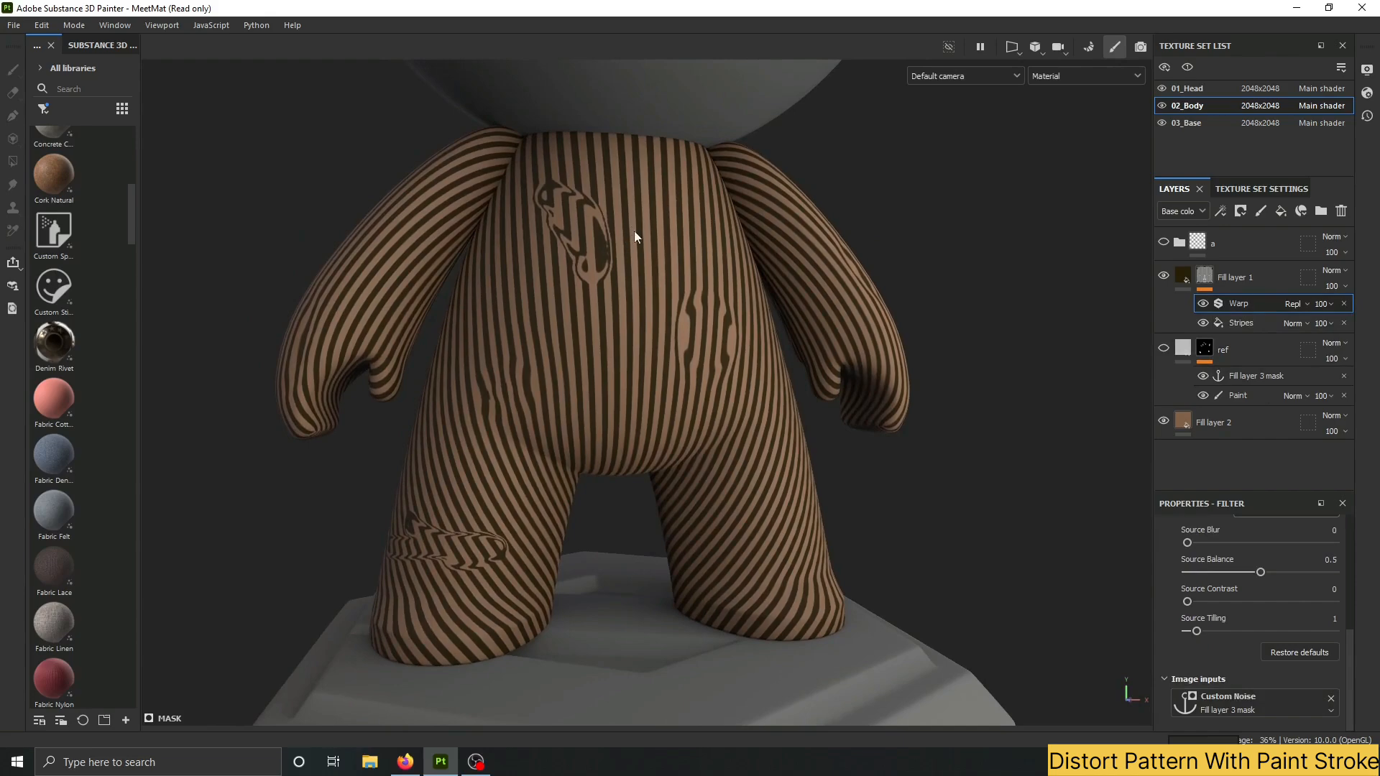
{"action": "left_click_drag", "start_coordinate": [634, 231], "coordinate": [446, 290], "text": "alt"}
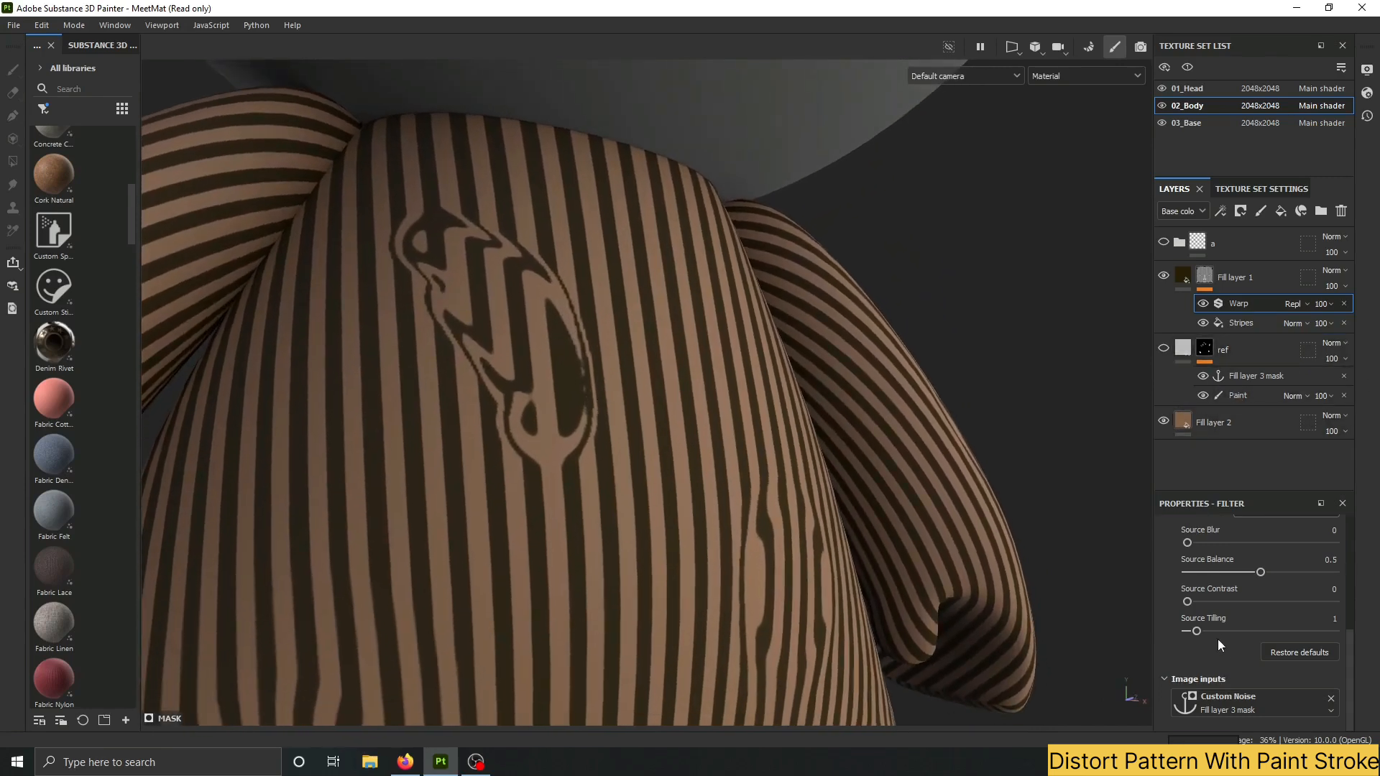
Increase the Warp filter's Source Blur and set its Intensity to 0.297.
{"action": "scroll", "coordinate": [1216, 639], "scroll_direction": "up", "scroll_amount": 2}
{"action": "left_click_drag", "start_coordinate": [1189, 615], "coordinate": [1297, 616]}
{"action": "scroll", "coordinate": [1258, 629], "scroll_direction": "up", "scroll_amount": 4}
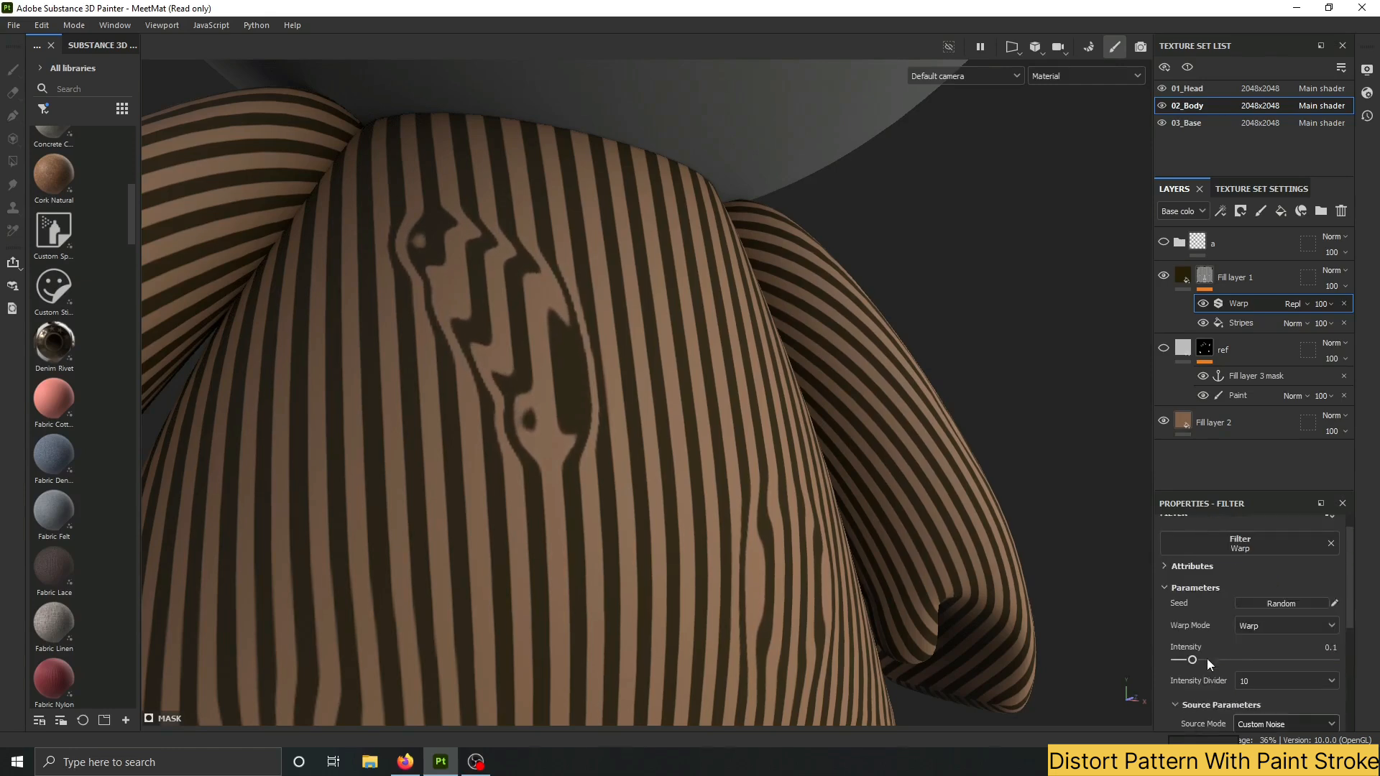
{"action": "left_click_drag", "start_coordinate": [1199, 660], "coordinate": [1223, 662]}
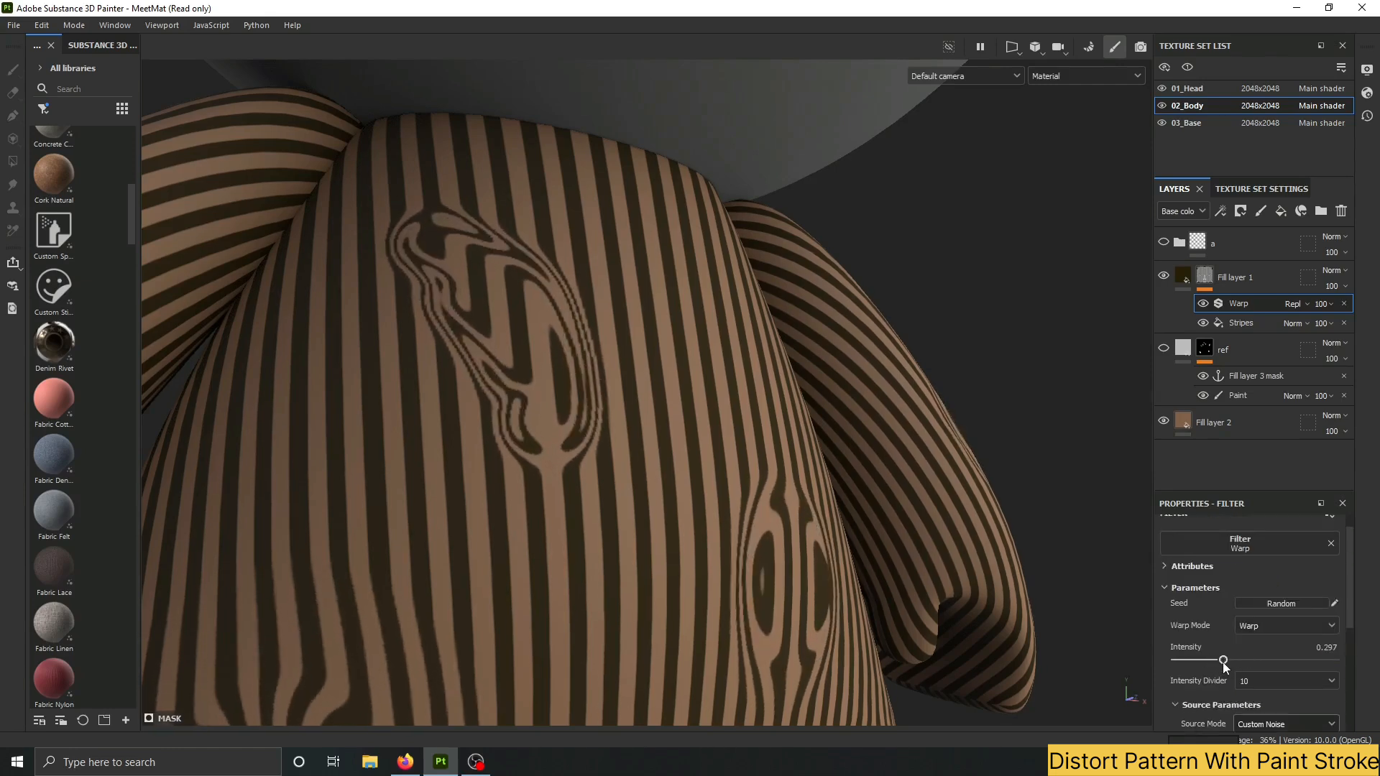
Try the Warp filter's Intensity Divider at 1000 with a higher Intensity, and settle on a divider of 1.
{"action": "left_click", "coordinate": [1250, 680]}
{"action": "left_click", "coordinate": [1251, 742]}
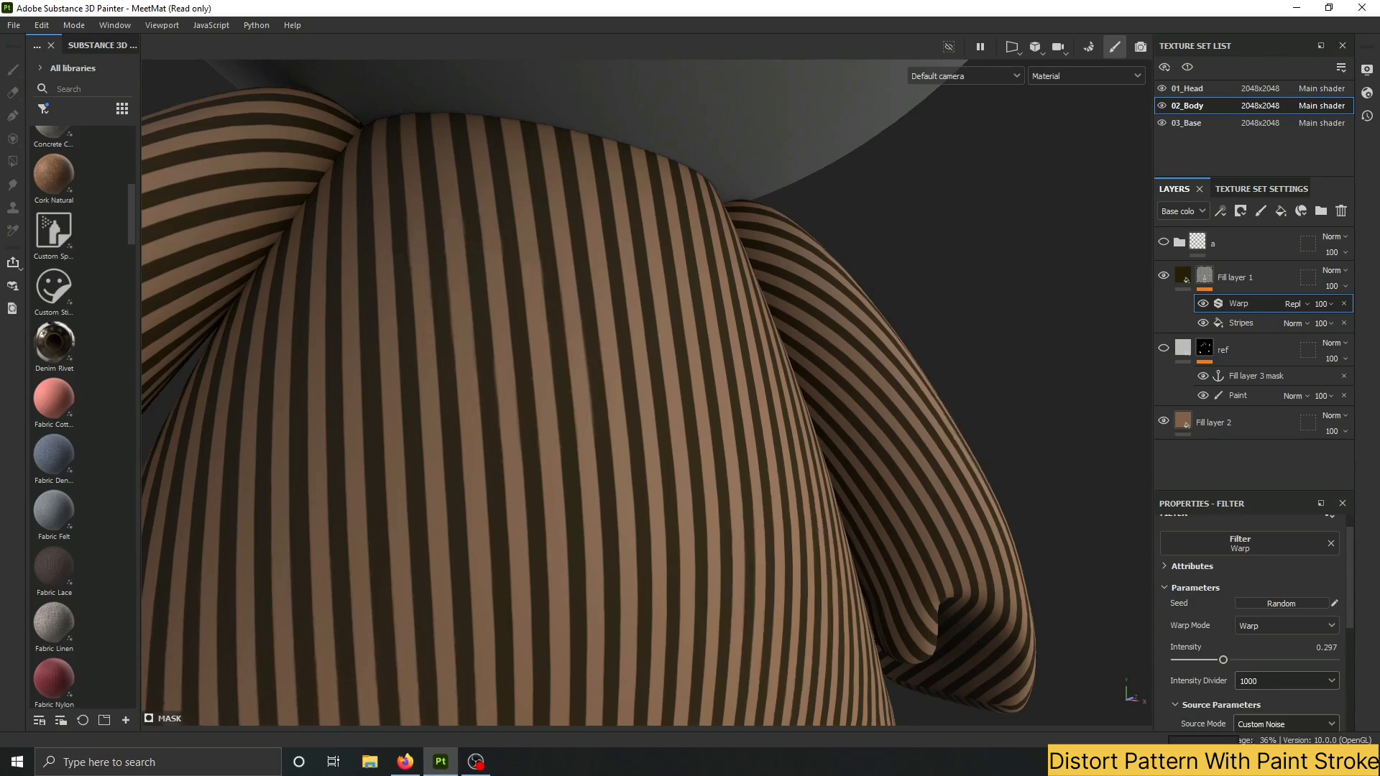
{"action": "left_click_drag", "start_coordinate": [1173, 660], "coordinate": [1254, 662]}
{"action": "left_click", "coordinate": [1252, 683]}
{"action": "left_click", "coordinate": [1241, 701]}
Set the Warp filter's Source Blur to 0.74 and lower its Intensity to 0.142.
{"action": "scroll", "coordinate": [776, 497], "scroll_direction": "down", "scroll_amount": 3}
{"action": "left_click_drag", "start_coordinate": [776, 498], "coordinate": [797, 414], "text": "alt"}
{"action": "scroll", "coordinate": [1212, 625], "scroll_direction": "down", "scroll_amount": 4}
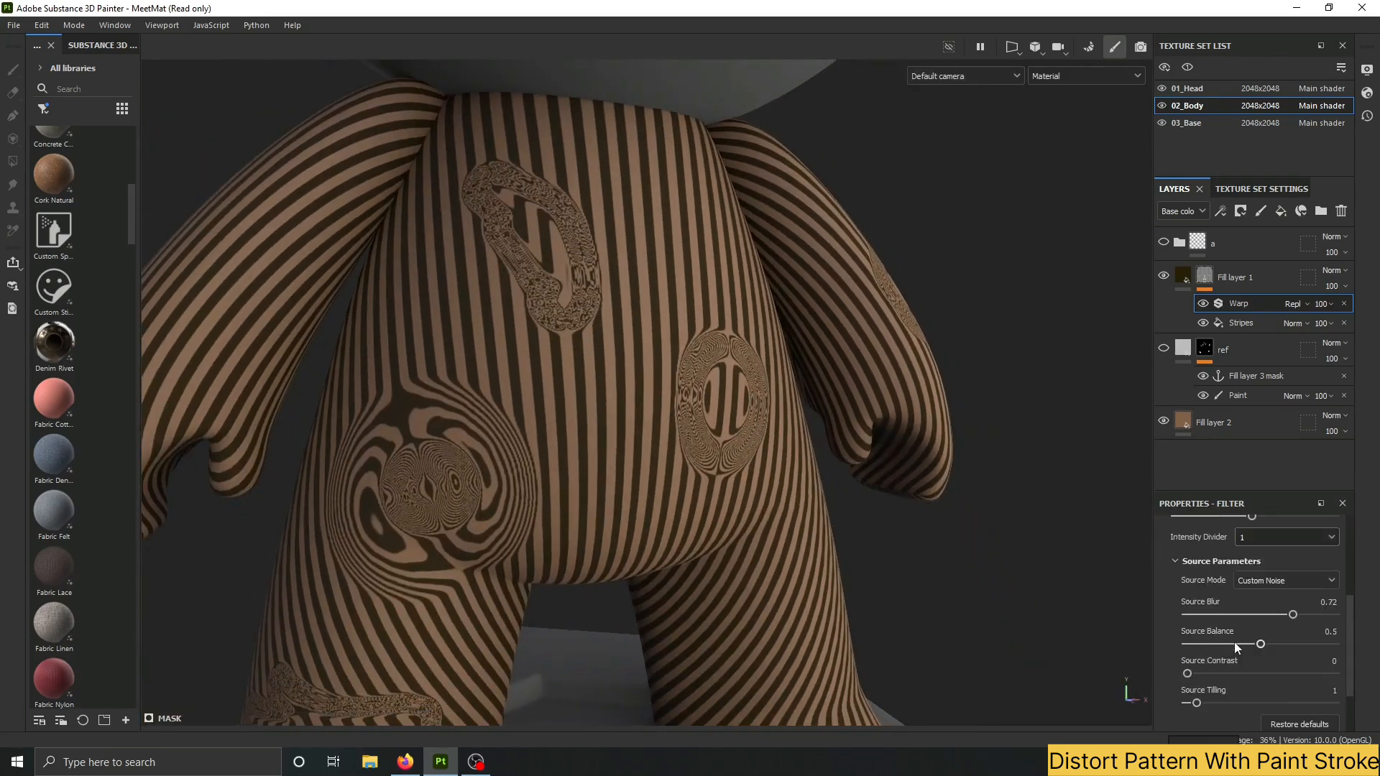
{"action": "left_click_drag", "start_coordinate": [1292, 615], "coordinate": [1197, 592]}
{"action": "scroll", "coordinate": [1245, 614], "scroll_direction": "up", "scroll_amount": 2}
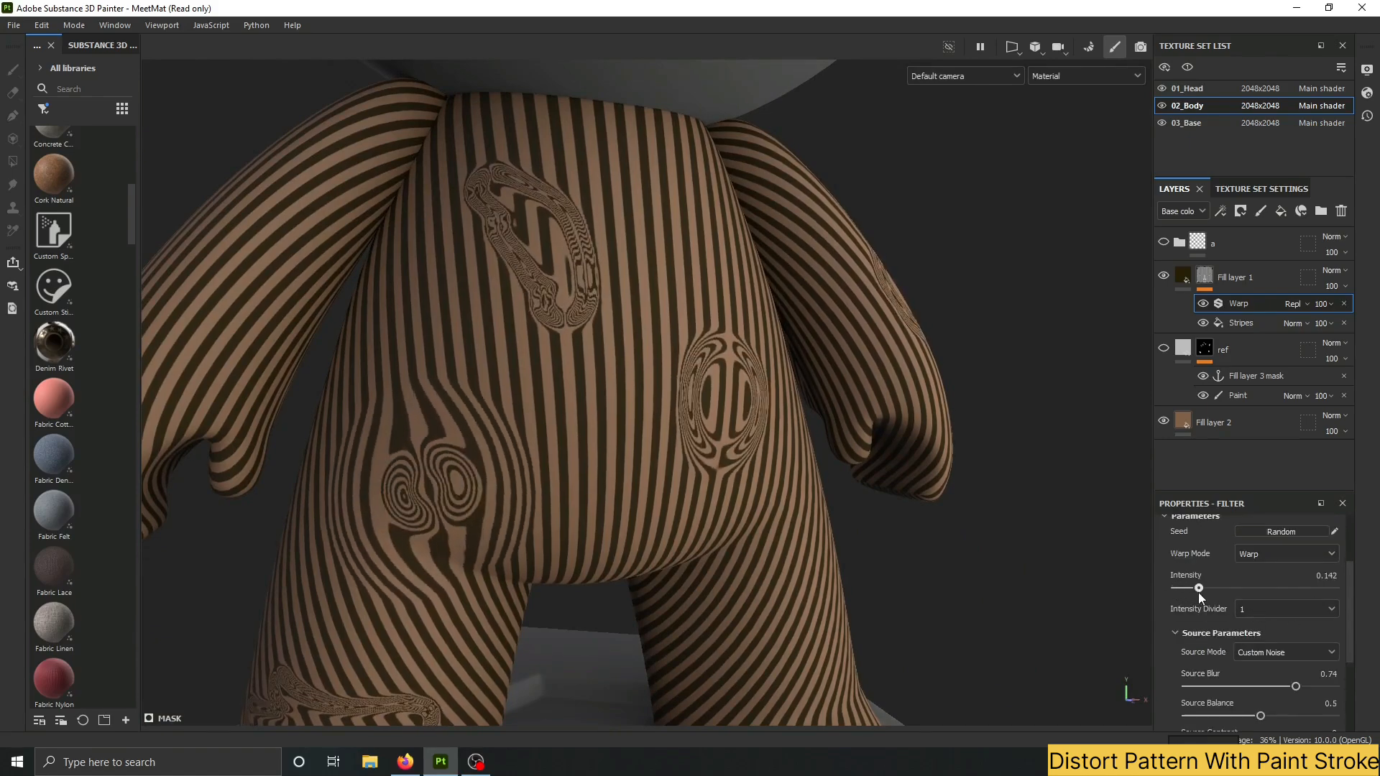
{"action": "scroll", "coordinate": [542, 252], "scroll_direction": "up", "scroll_amount": 2}
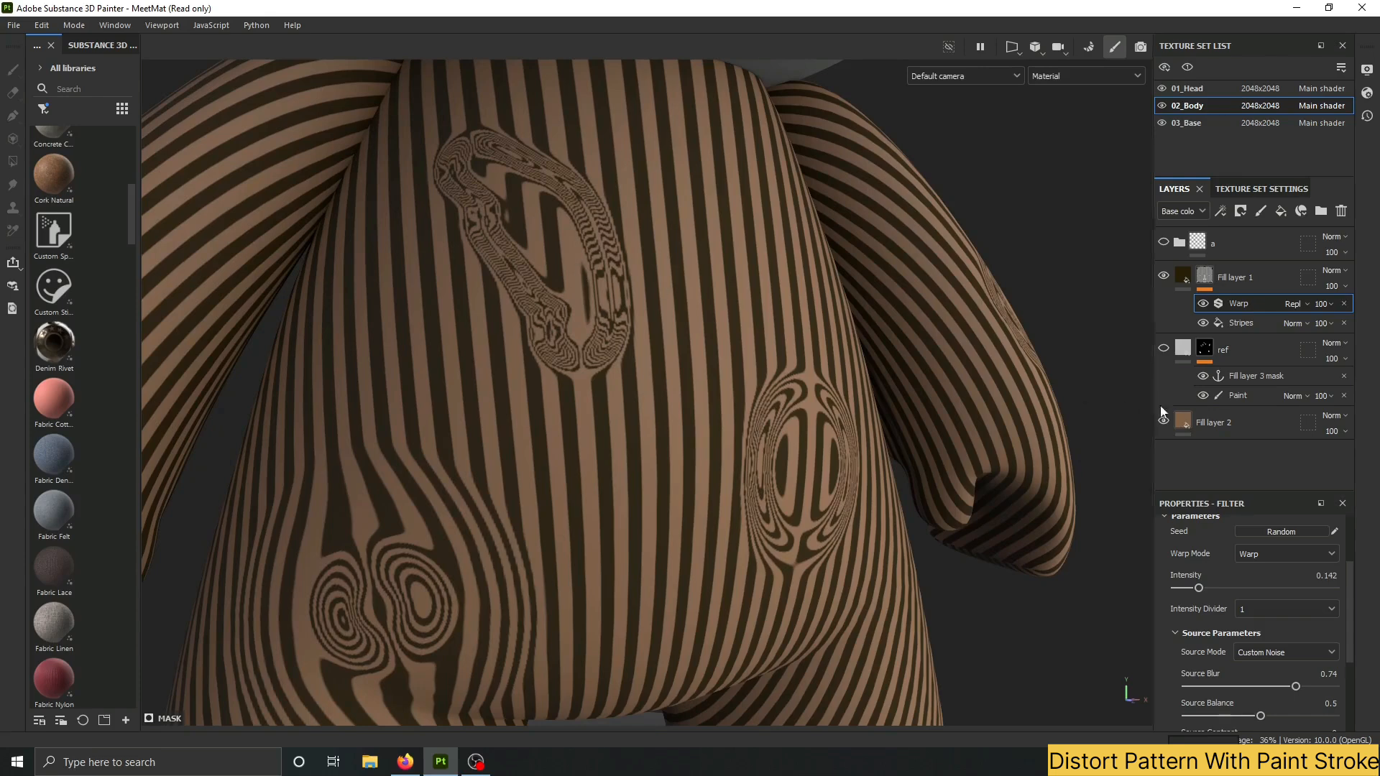
Add a Blur filter between the Paint effect and the anchor point in the ref layer's mask.
{"action": "left_click", "coordinate": [1239, 396]}
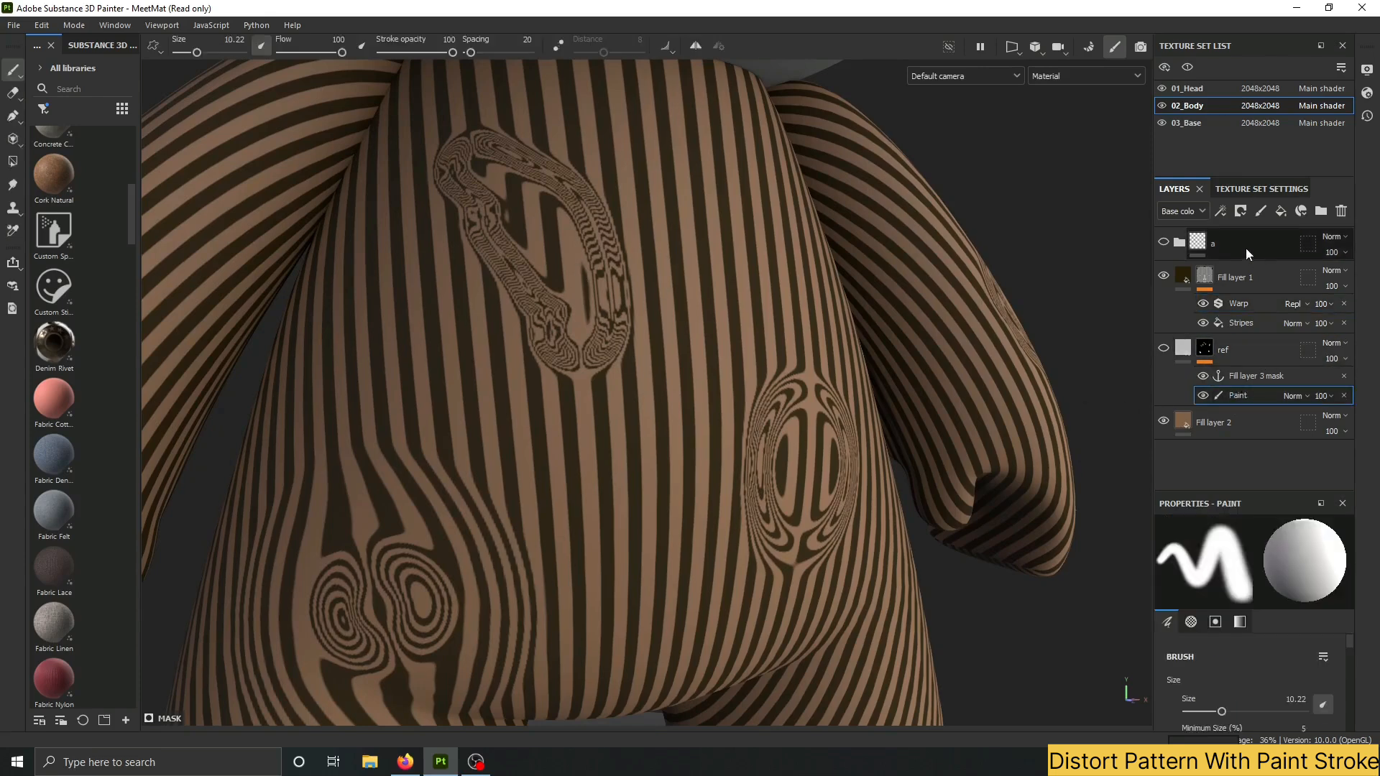
{"action": "left_click", "coordinate": [1220, 210]}
{"action": "left_click", "coordinate": [1244, 327]}
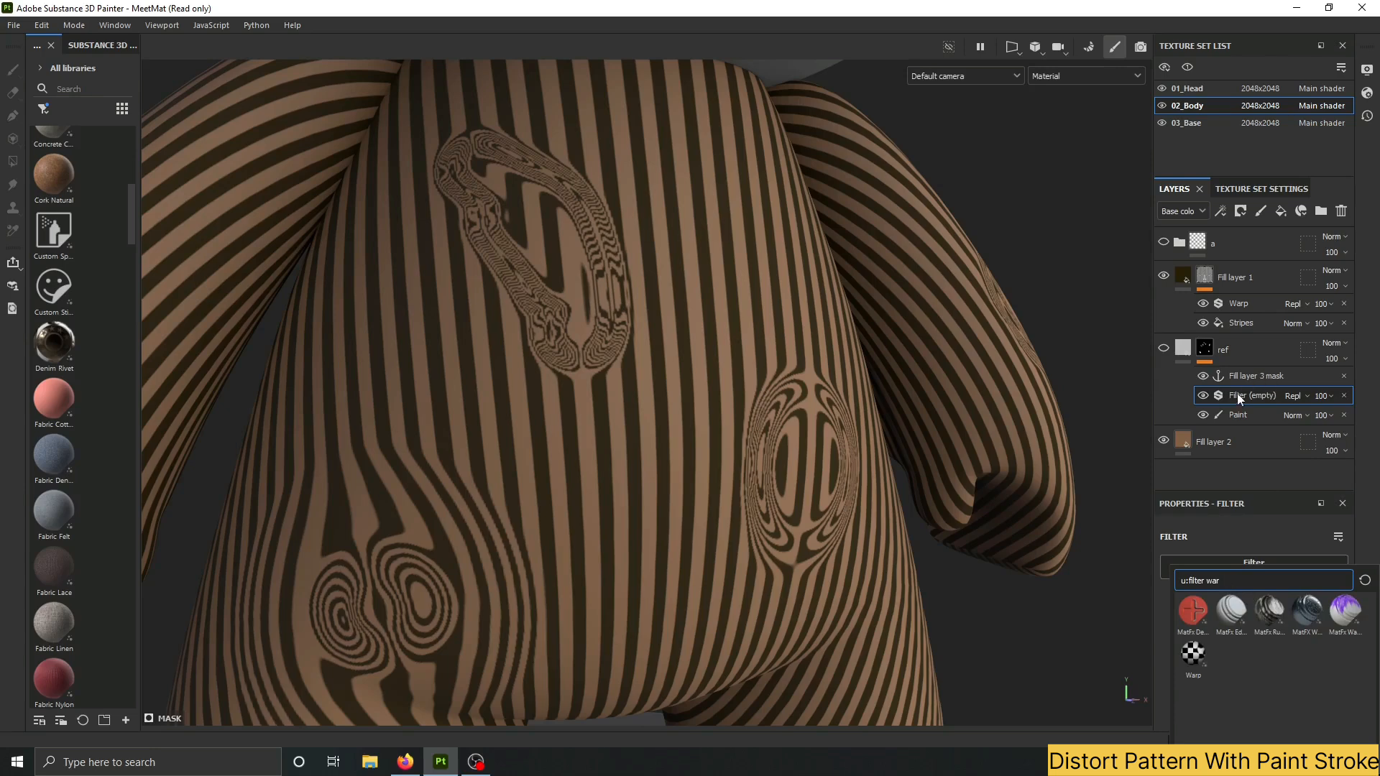
{"action": "key", "text": "BackSpace"}
{"action": "key", "text": "BackSpace"}
{"action": "key", "text": "BackSpace"}
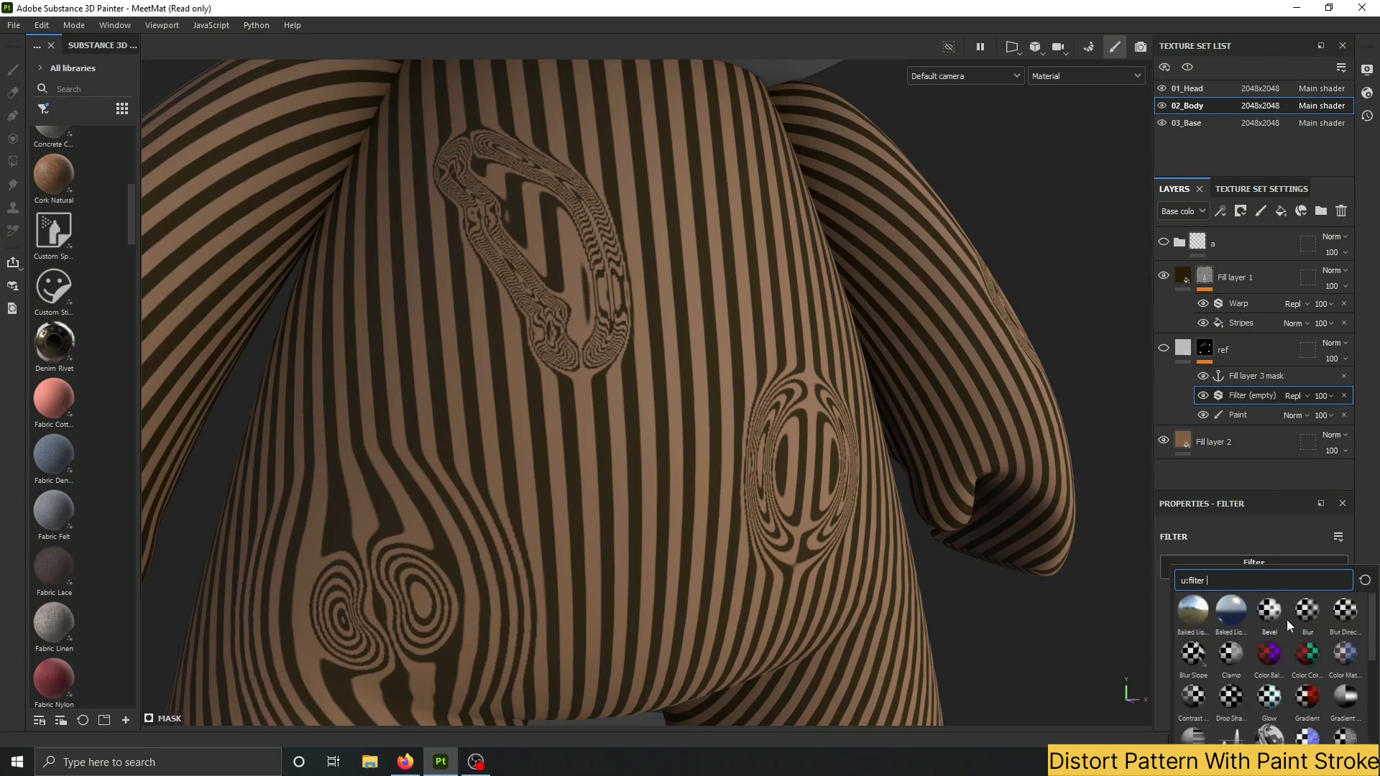
{"action": "left_click", "coordinate": [1308, 611]}
Set the Blur filter's Blur Intensity to 4.92 and check the softened stripe distortion on the whole body.
{"action": "left_click_drag", "start_coordinate": [1188, 638], "coordinate": [1227, 640]}
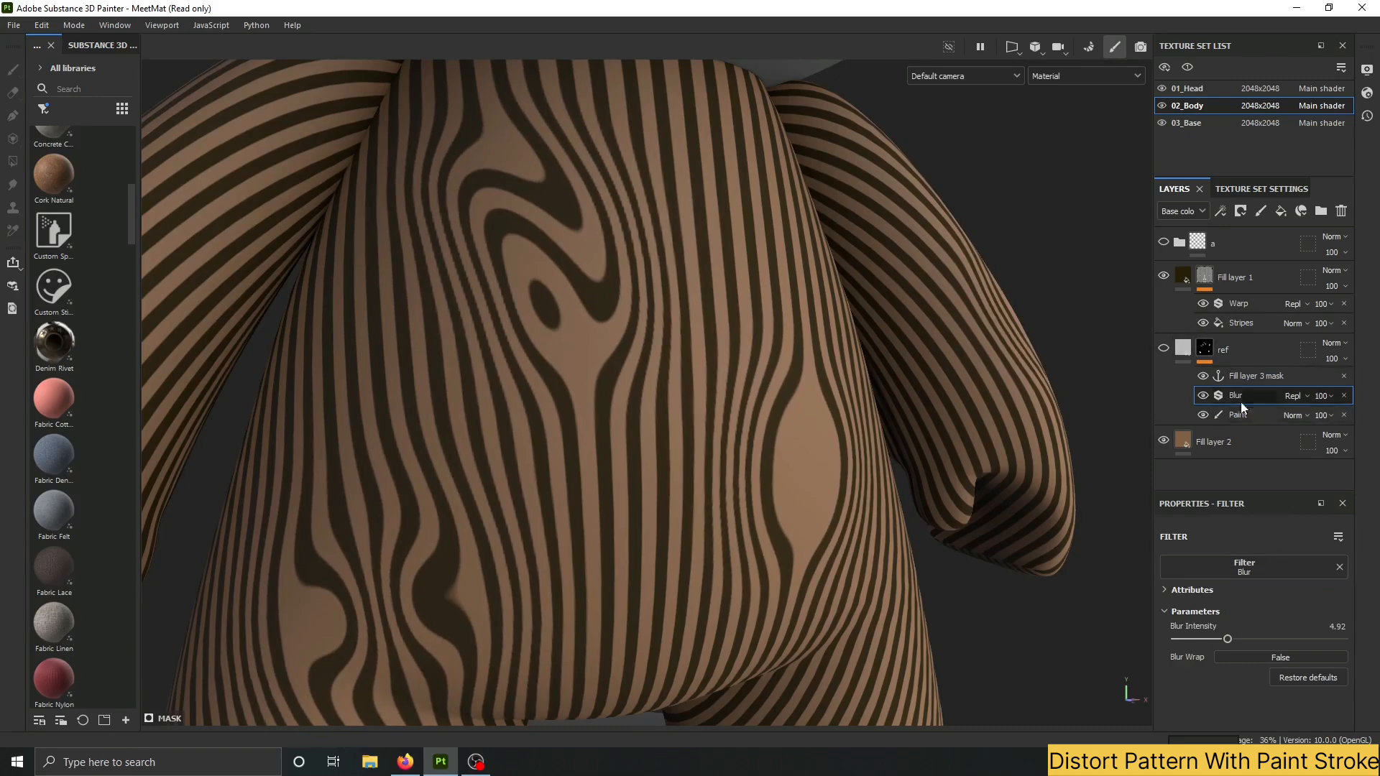
{"action": "scroll", "coordinate": [719, 372], "scroll_direction": "down", "scroll_amount": 5}
{"action": "left_click_drag", "start_coordinate": [698, 371], "coordinate": [719, 316], "text": "alt"}
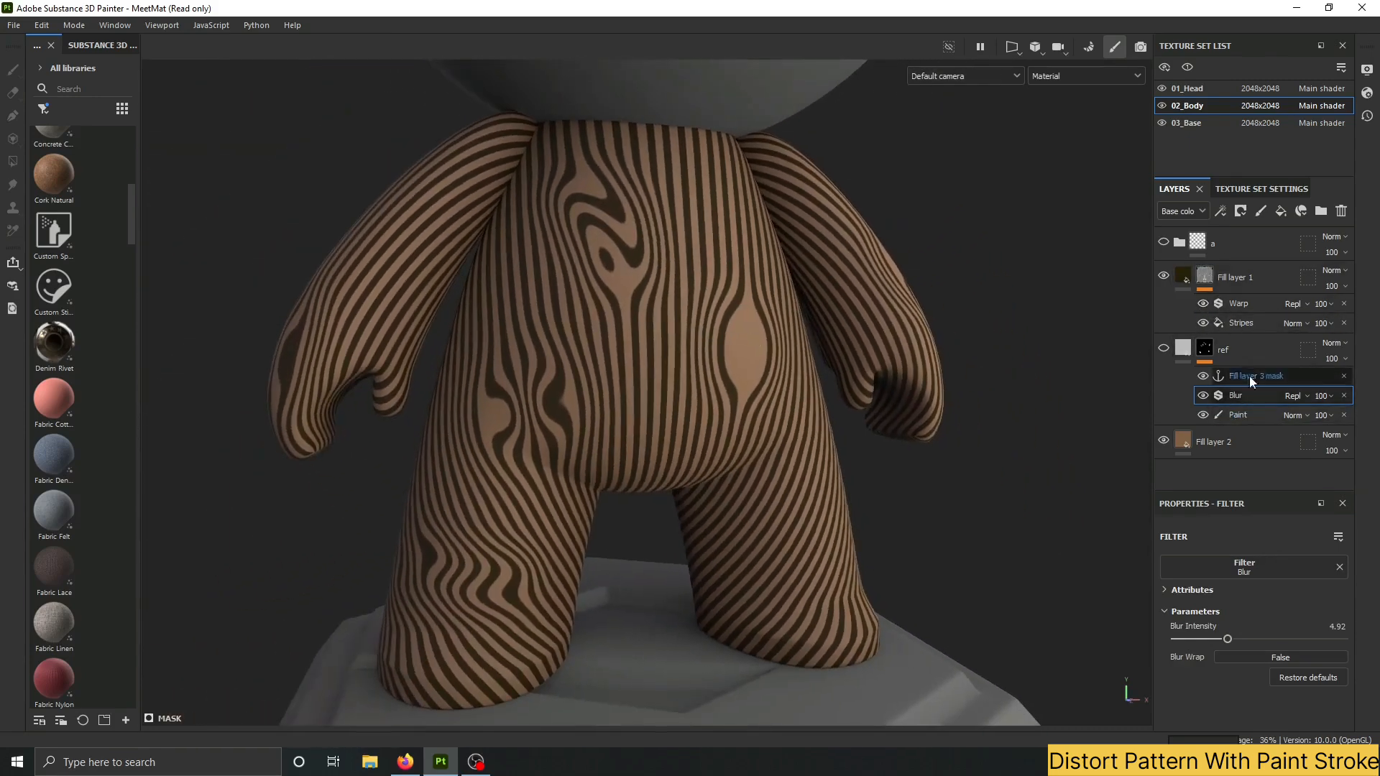
Make the ref layer visible and turn off its fill's material channels so only its mask has an effect.
{"action": "left_click", "coordinate": [1242, 416]}
{"action": "left_click_drag", "start_coordinate": [593, 386], "coordinate": [697, 391], "text": "alt"}
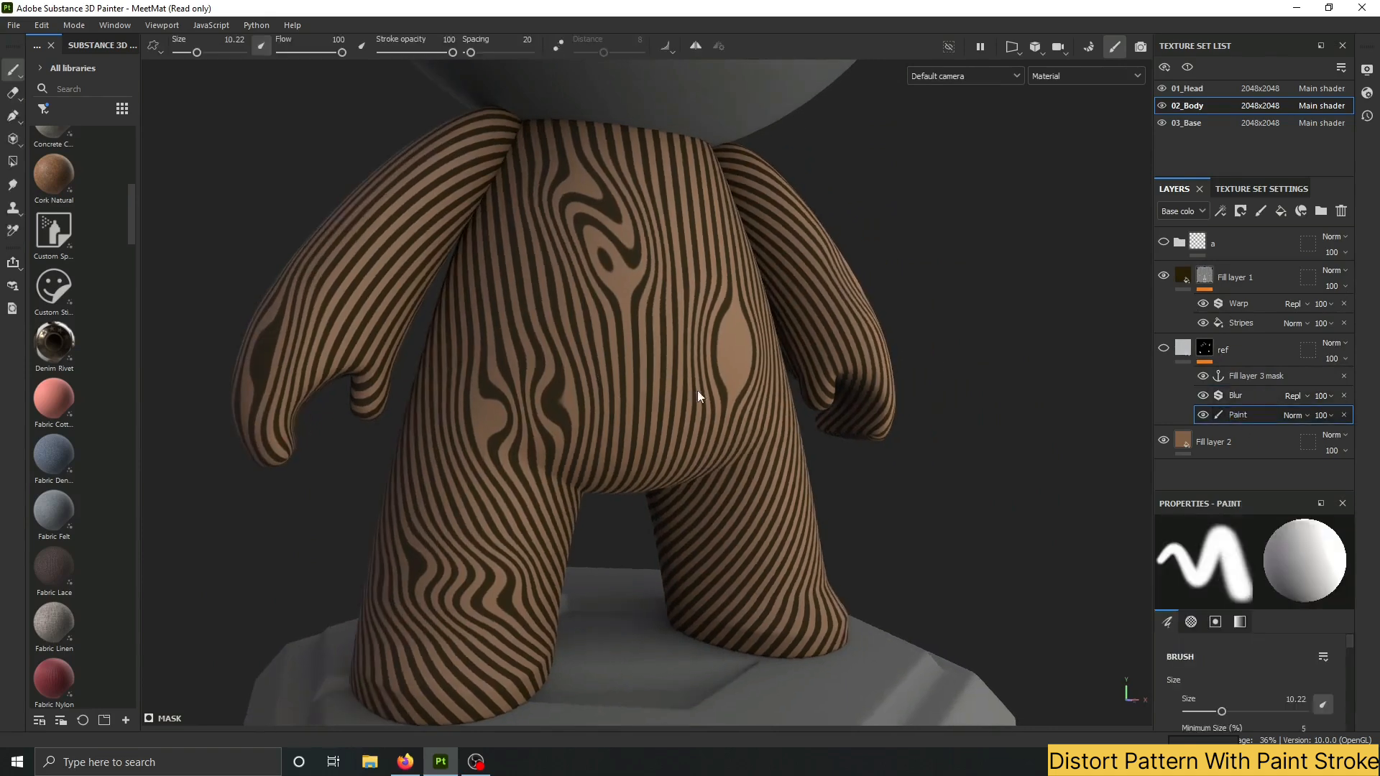
{"action": "left_click", "coordinate": [1164, 348]}
{"action": "left_click", "coordinate": [1183, 349]}
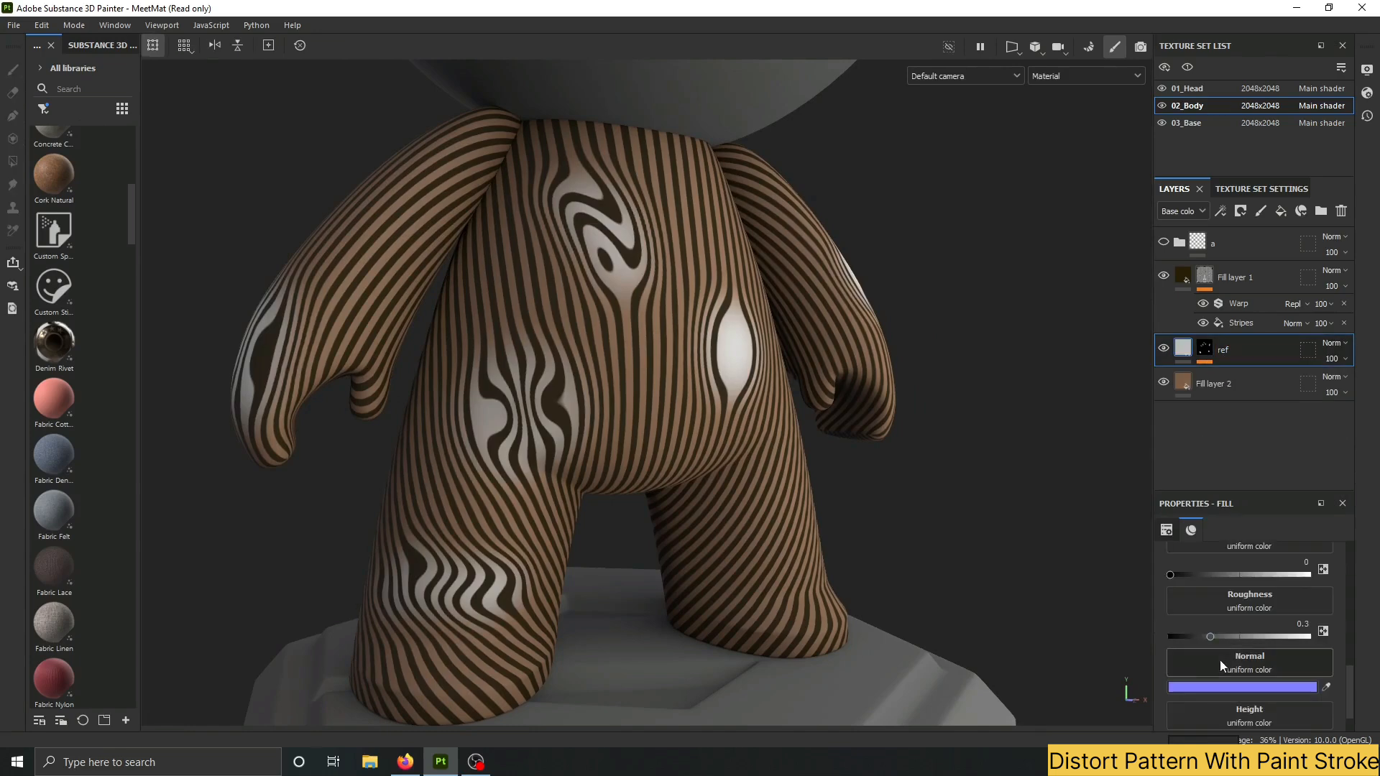
{"action": "scroll", "coordinate": [1217, 651], "scroll_direction": "up", "scroll_amount": 3}
{"action": "left_click", "coordinate": [1176, 596]}
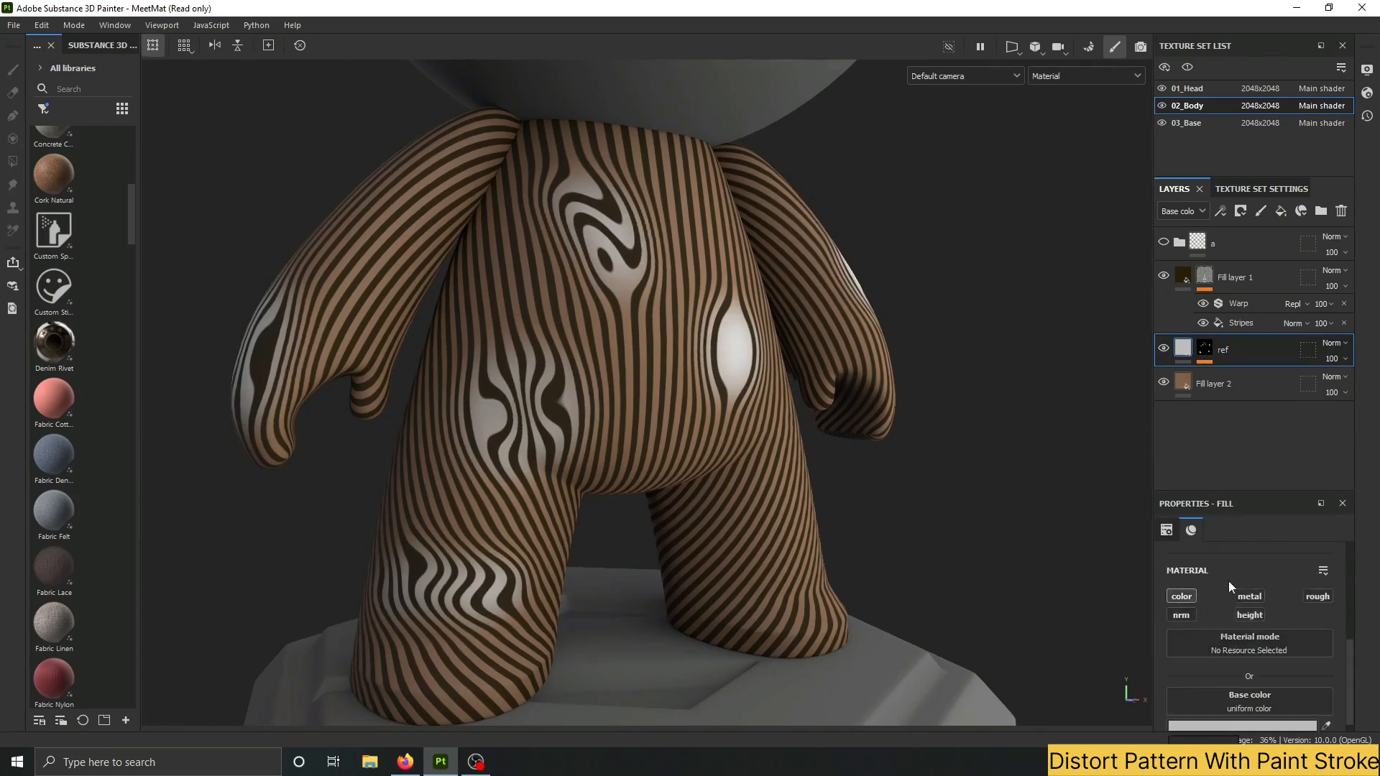
{"action": "left_click", "coordinate": [1184, 597]}
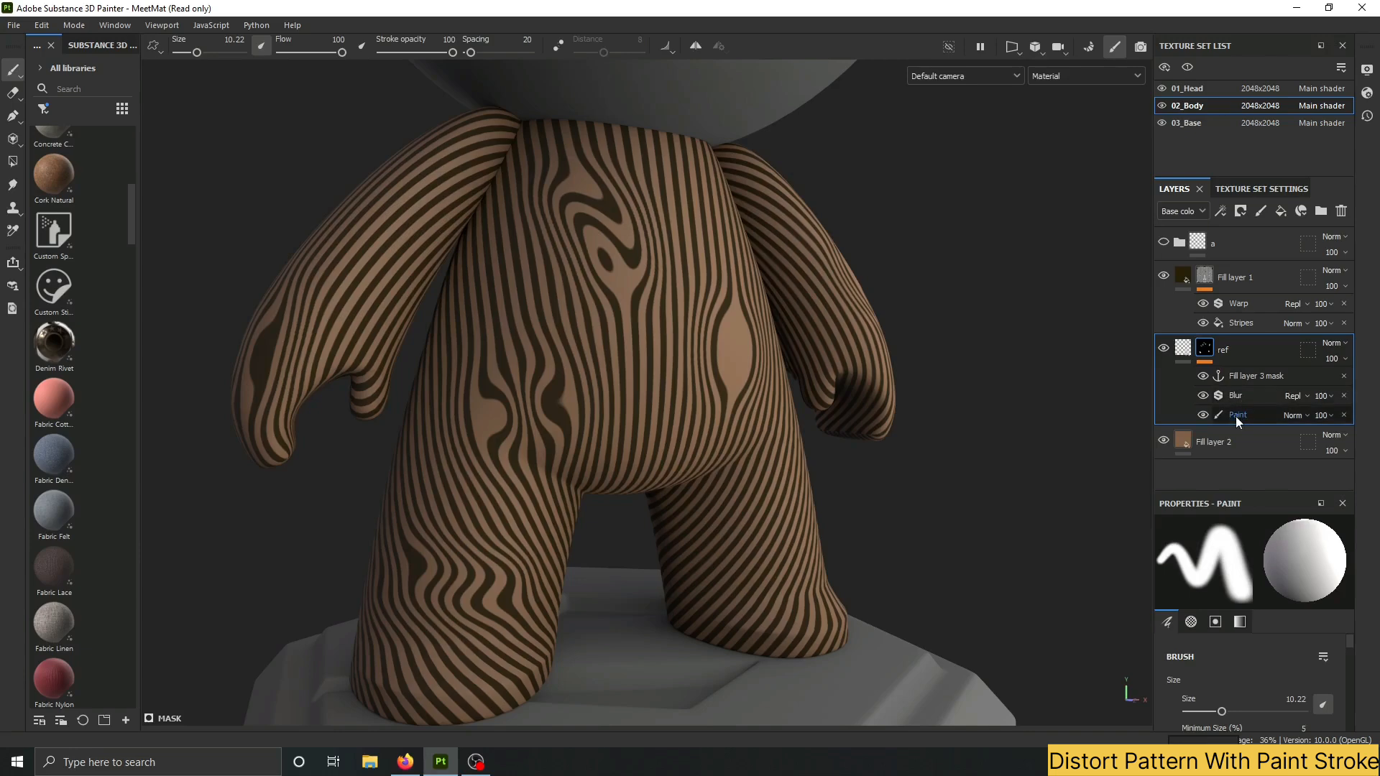
Switch the ref mask's paint brush to black and paint out parts of the oval distortion beside the belly.
{"action": "key", "text": "x"}
{"action": "left_click_drag", "start_coordinate": [606, 350], "coordinate": [752, 350]}
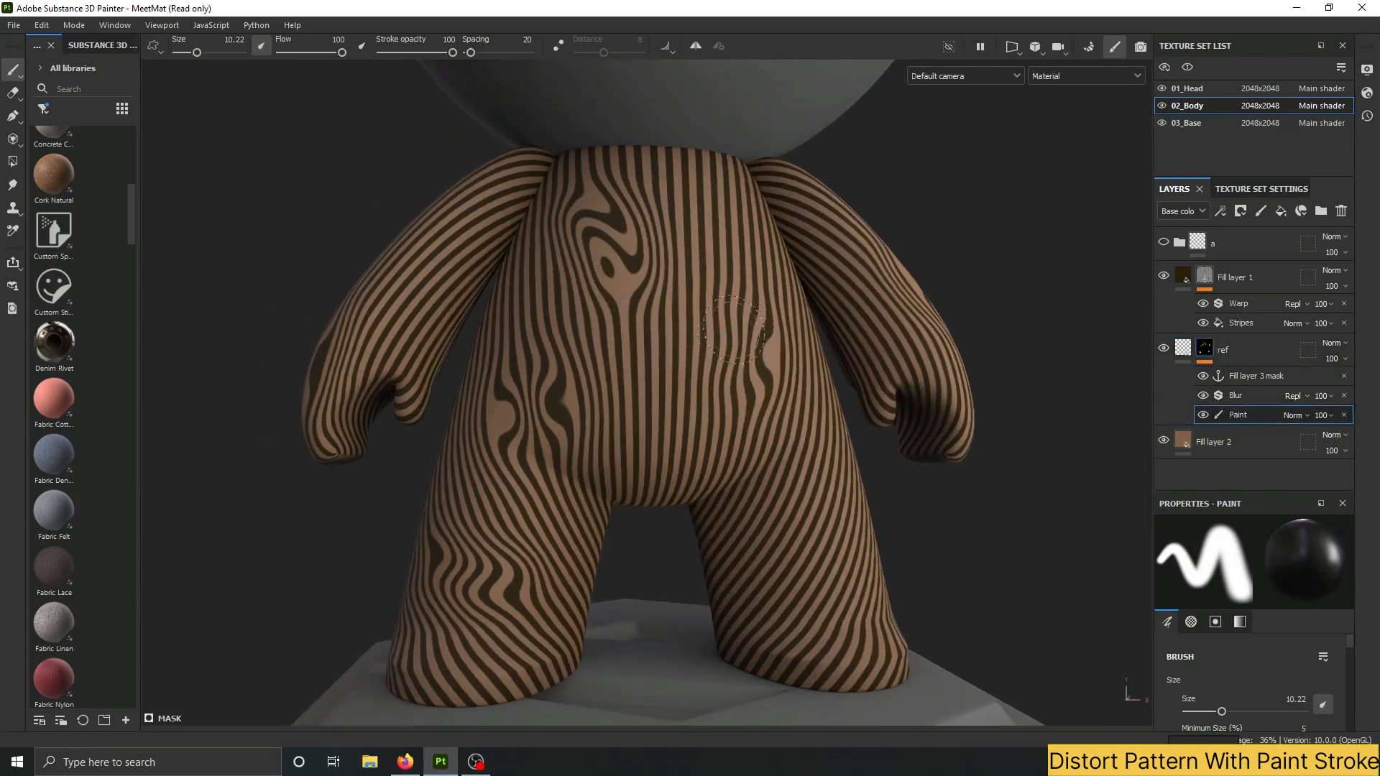
{"action": "left_click_drag", "start_coordinate": [646, 278], "coordinate": [621, 264]}
Switch the brush back to white and paint new distortion strokes into the ref mask on the body.
{"action": "key", "text": "x"}
{"action": "mouse_move", "coordinate": [665, 339]}
{"action": "left_mouse_down"}
{"action": "mouse_move", "coordinate": [670, 396]}
{"action": "mouse_move", "coordinate": [672, 338]}
{"action": "mouse_move", "coordinate": [708, 295]}
{"action": "mouse_move", "coordinate": [708, 244]}
{"action": "mouse_move", "coordinate": [636, 221]}
{"action": "mouse_move", "coordinate": [610, 265]}
{"action": "mouse_move", "coordinate": [633, 279]}
{"action": "left_mouse_up"}
{"action": "mouse_move", "coordinate": [694, 363]}
{"action": "left_mouse_down", "text": "alt"}
{"action": "mouse_move", "coordinate": [650, 367]}
{"action": "mouse_move", "coordinate": [723, 321]}
{"action": "left_mouse_up", "text": "alt"}
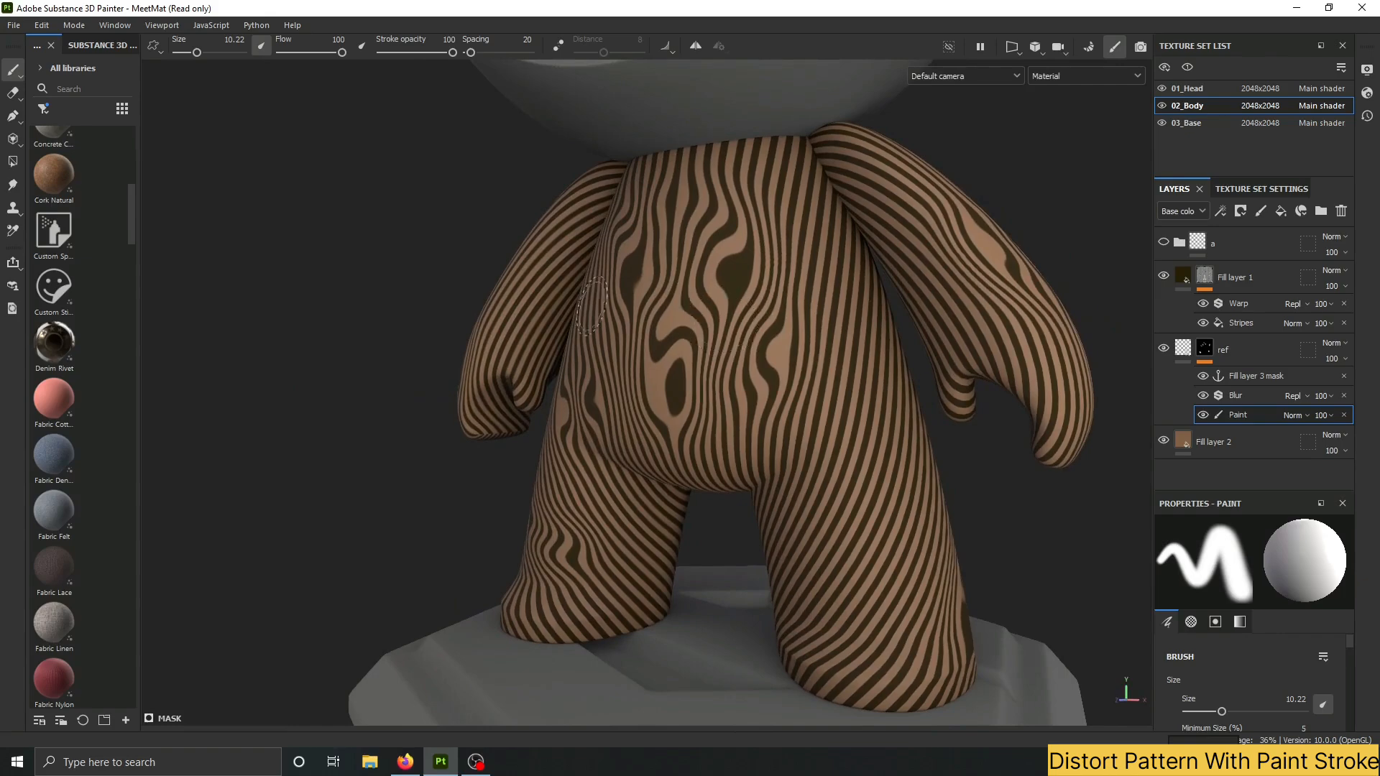
{"action": "mouse_move", "coordinate": [591, 306]}
{"action": "left_mouse_down", "text": "alt"}
{"action": "mouse_move", "coordinate": [530, 299]}
{"action": "mouse_move", "coordinate": [575, 383]}
{"action": "mouse_move", "coordinate": [492, 339]}
{"action": "left_mouse_up", "text": "alt"}
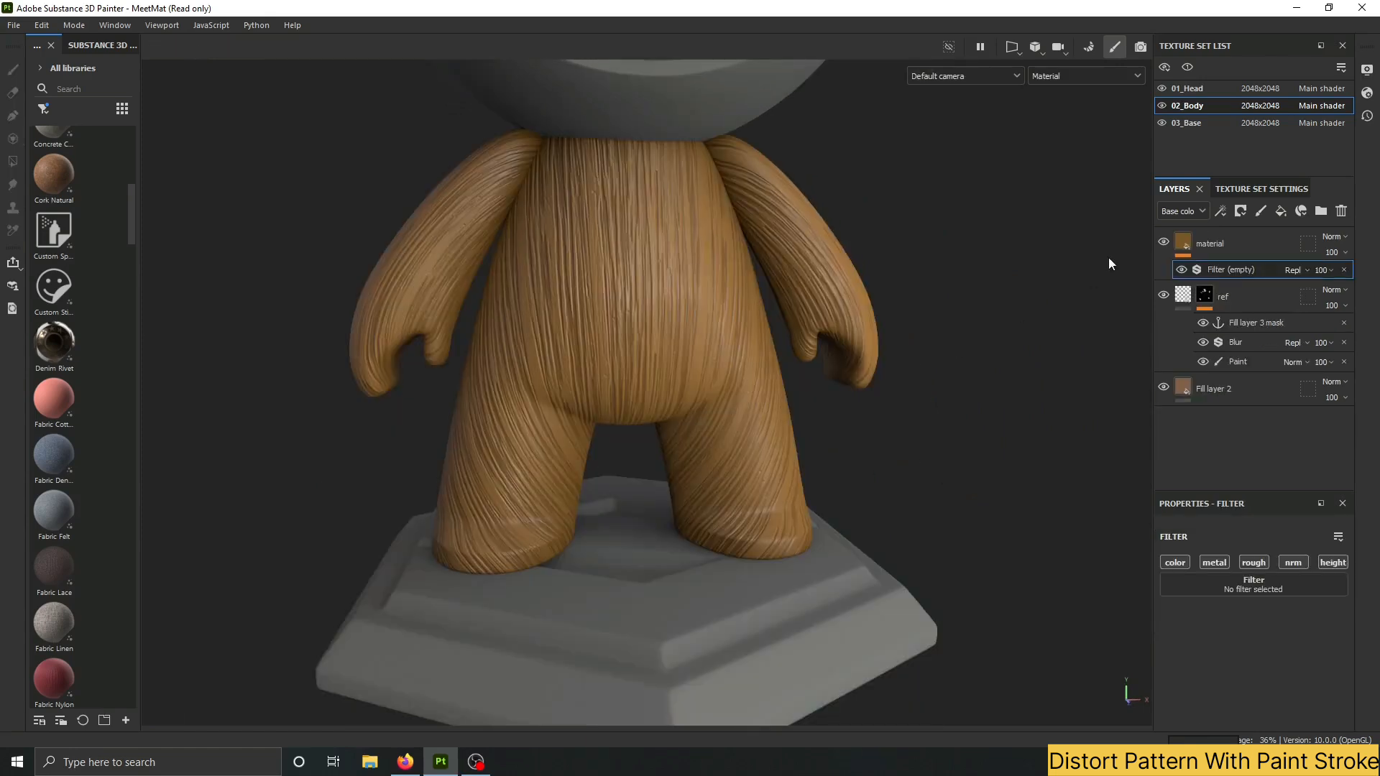
Load the Warp filter into the empty filter slot on the wood material layer.
{"action": "left_click", "coordinate": [1251, 588]}
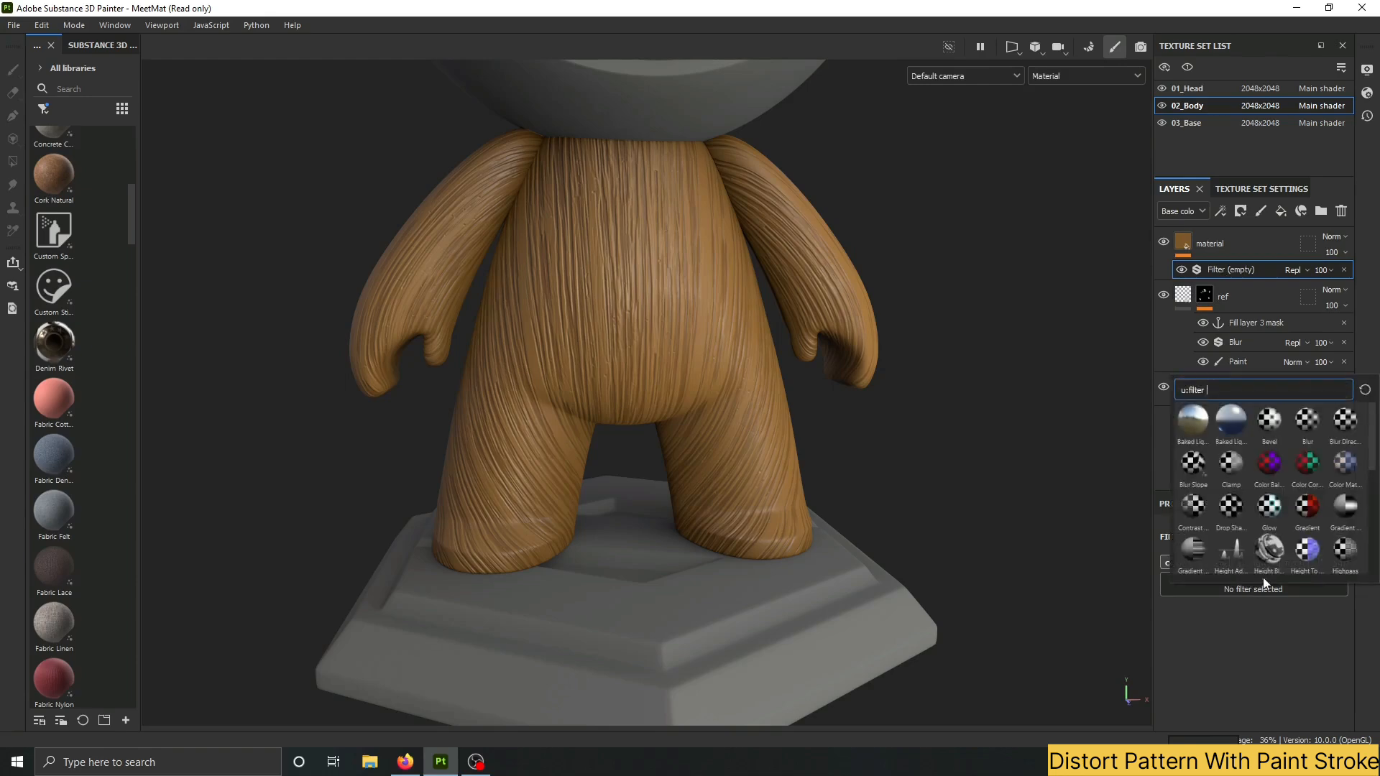
{"action": "type", "text": "war"}
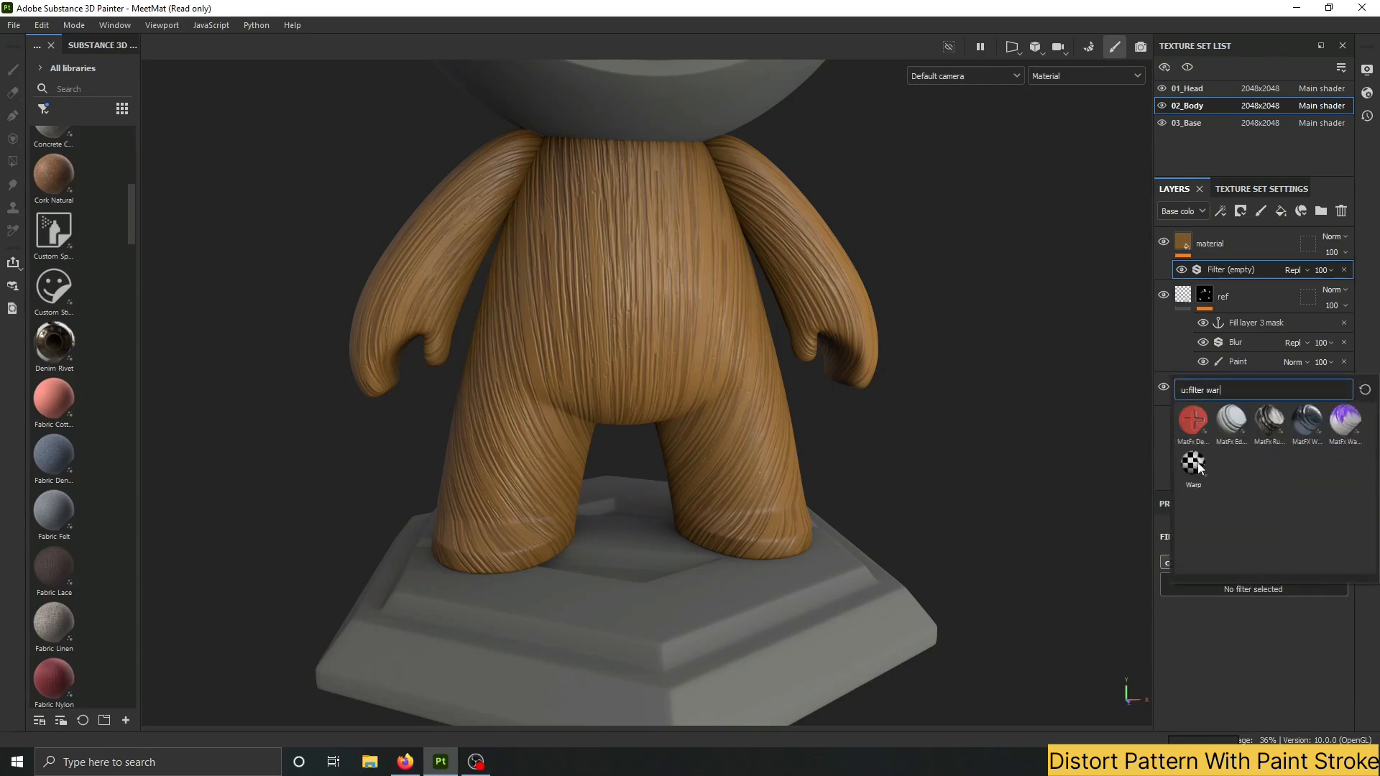
{"action": "left_click", "coordinate": [1194, 466]}
{"action": "left_click_drag", "start_coordinate": [671, 381], "coordinate": [626, 244], "text": "alt"}
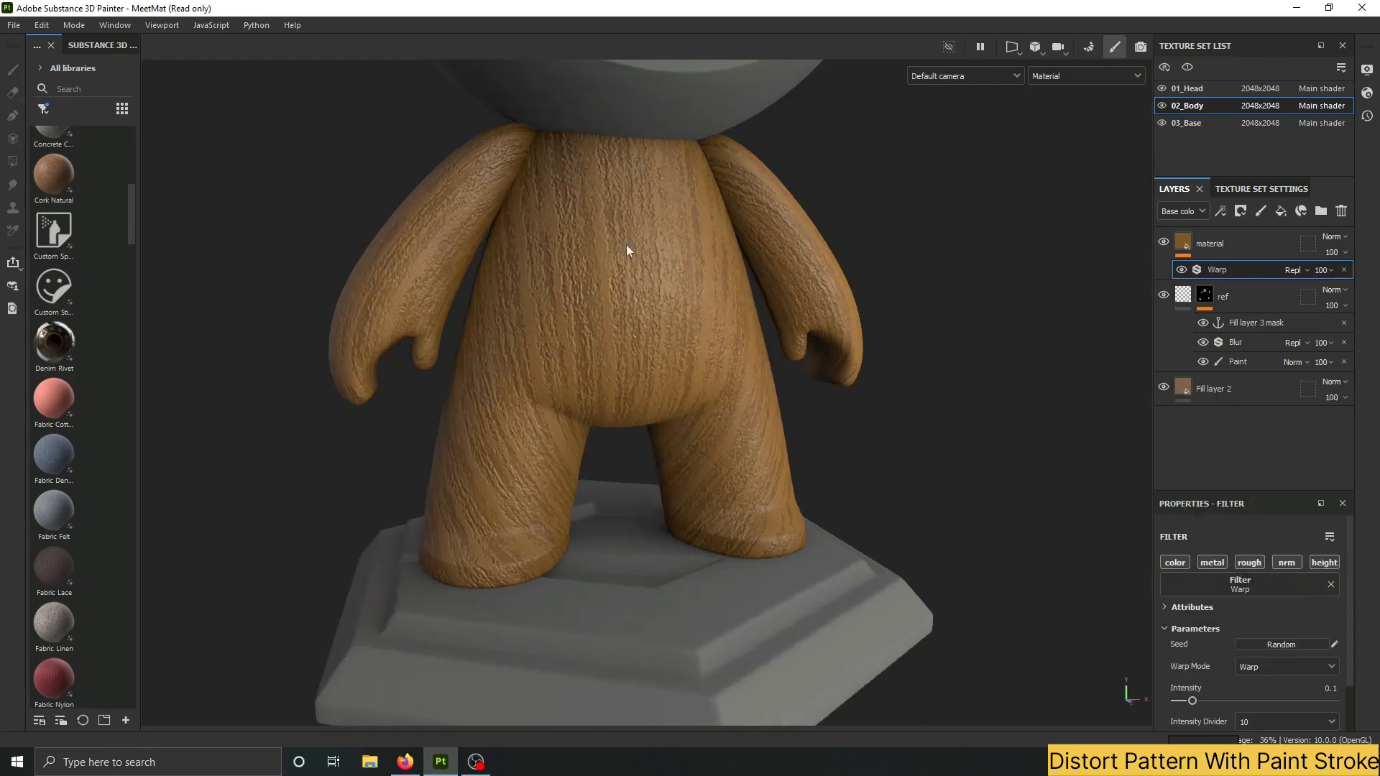
{"action": "scroll", "coordinate": [627, 244], "scroll_direction": "up", "scroll_amount": 2}
{"action": "scroll", "coordinate": [1279, 638], "scroll_direction": "down", "scroll_amount": 2}
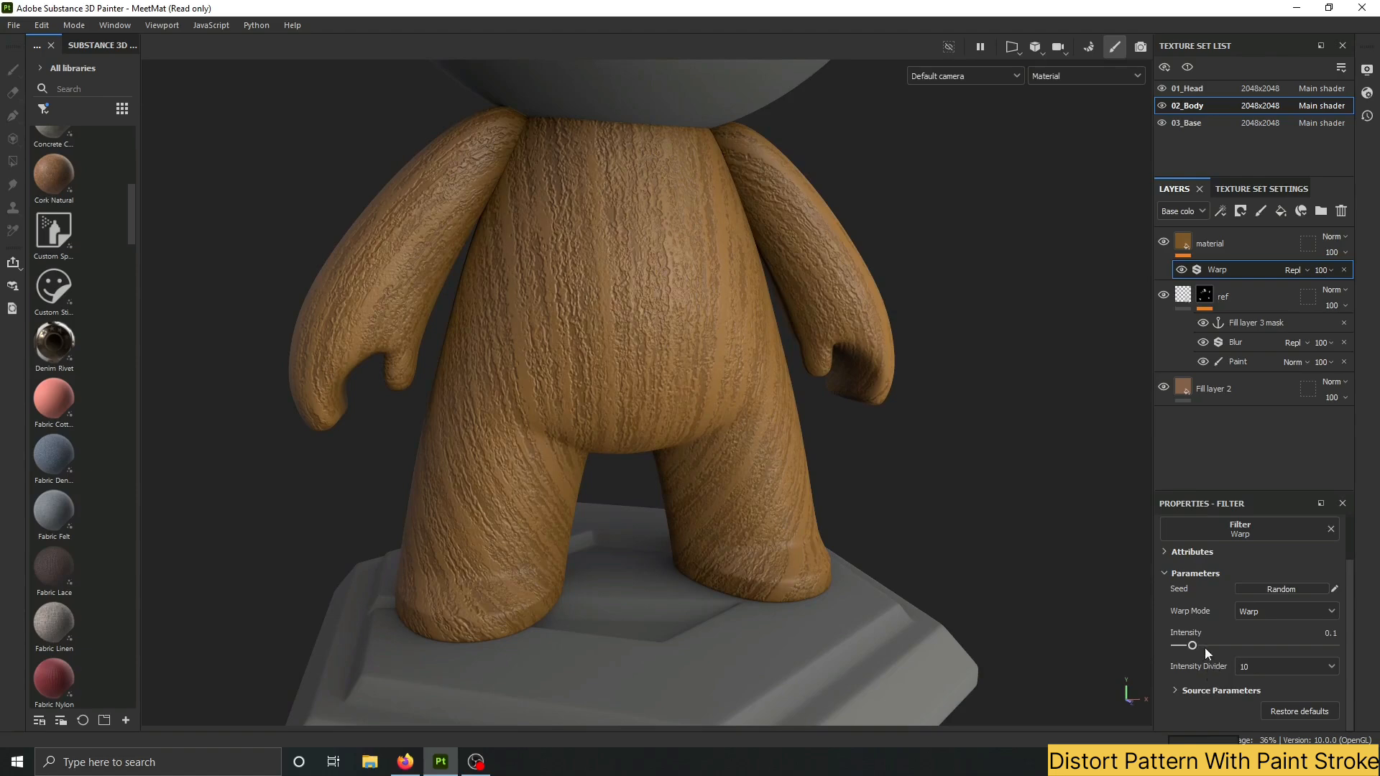
Expand the material layer's Warp source parameters and set the Source Mode to Custom Noise.
{"action": "left_click", "coordinate": [1231, 690]}
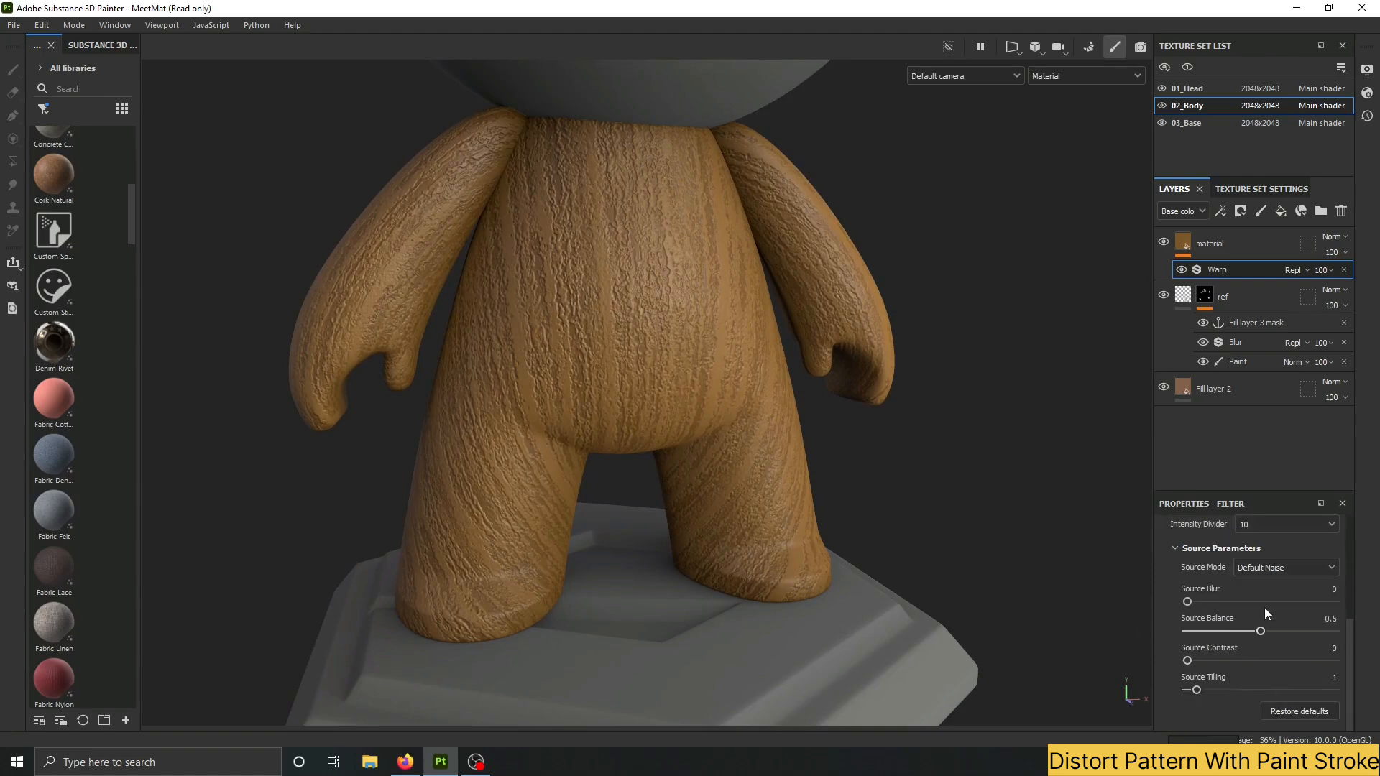
{"action": "left_click", "coordinate": [1265, 568]}
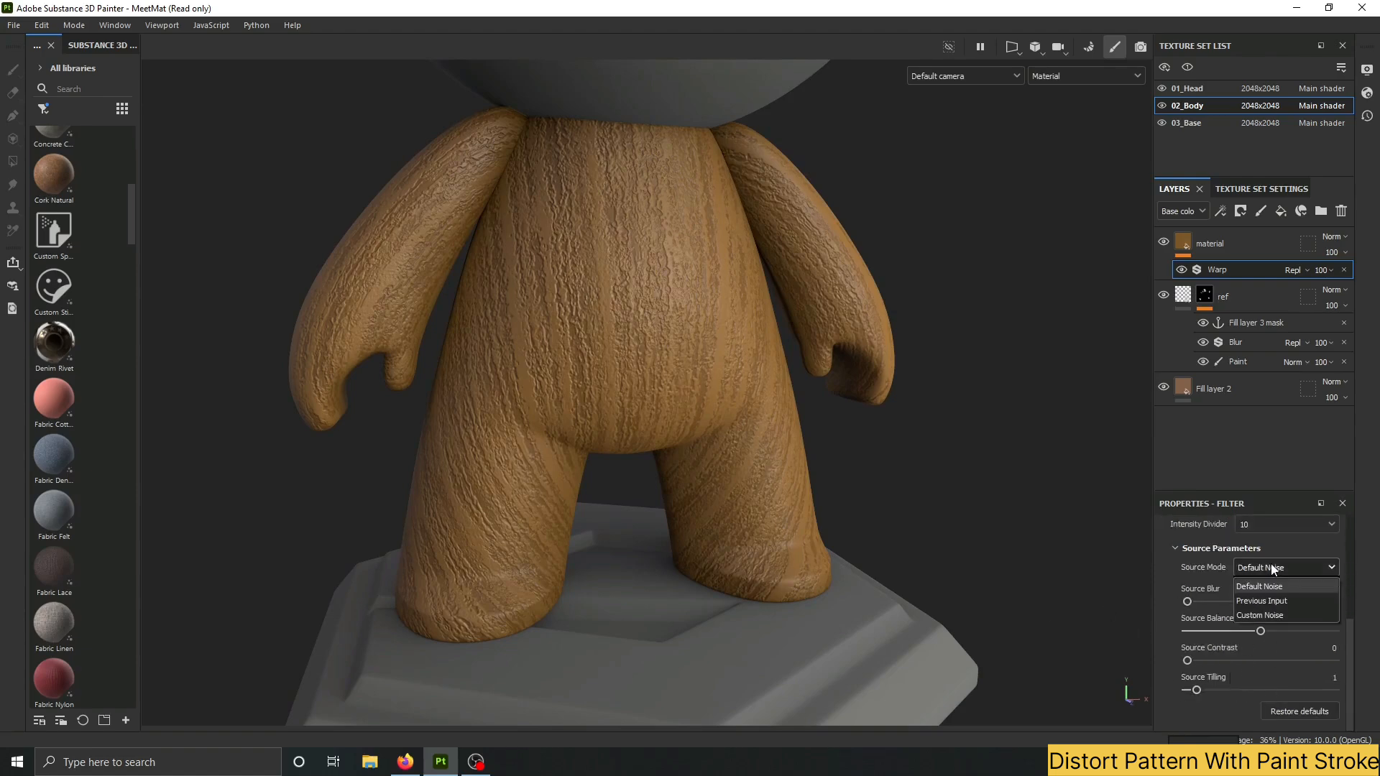
{"action": "left_click", "coordinate": [1270, 615]}
Assign the Fill layer 3 mask anchor point as the Custom Noise input of the material layer's Warp filter.
{"action": "scroll", "coordinate": [1266, 636], "scroll_direction": "down", "scroll_amount": 2}
{"action": "left_click", "coordinate": [1250, 686]}
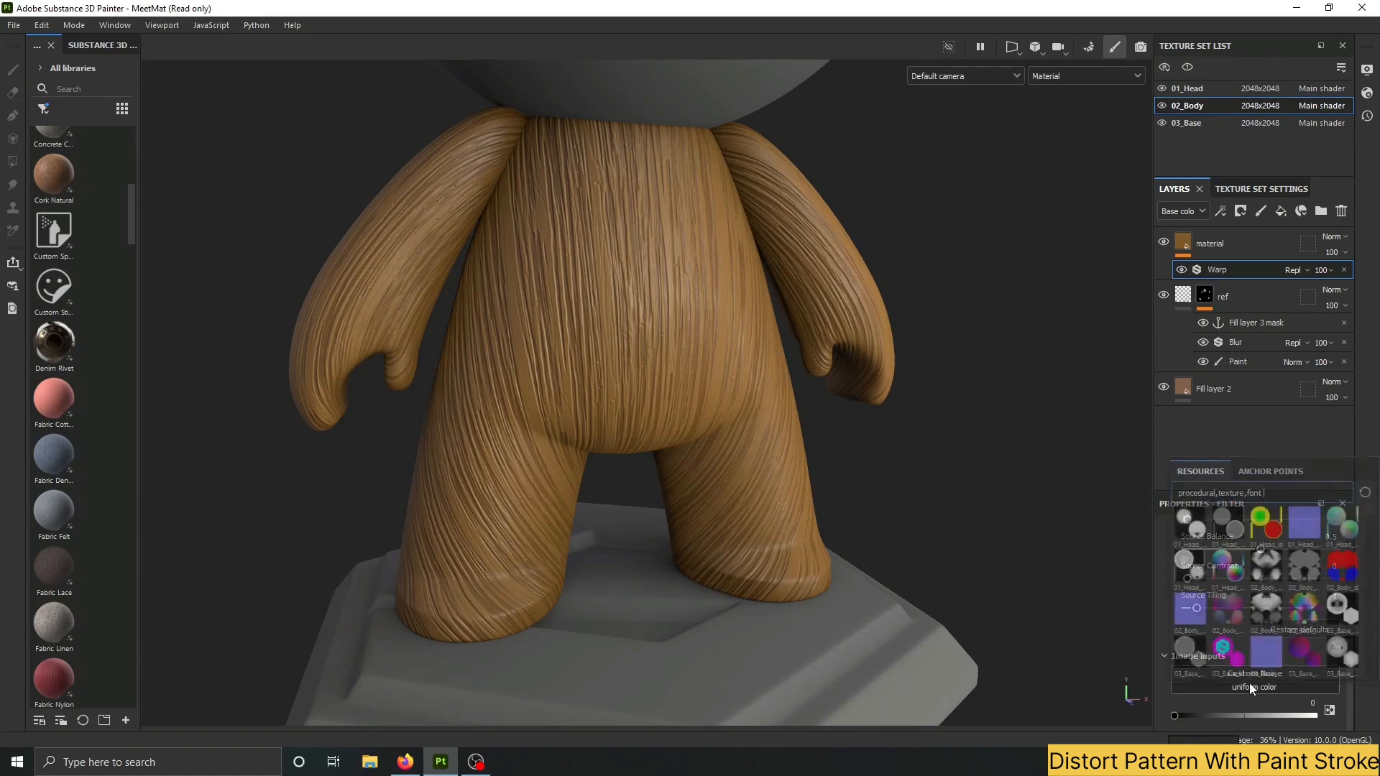
{"action": "left_click", "coordinate": [1270, 471]}
{"action": "left_click", "coordinate": [1215, 494]}
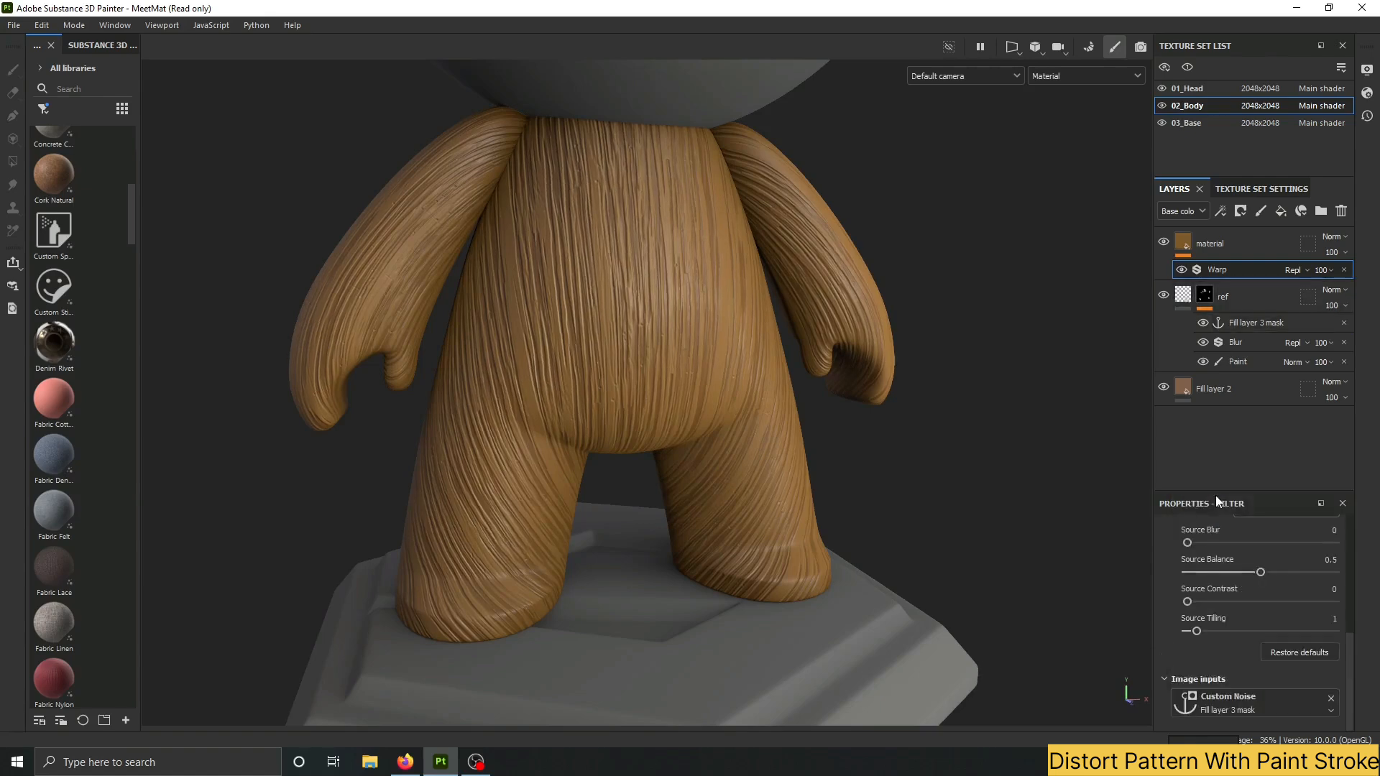
Try the material layer's Warp filter at Intensity 1, keeping the Intensity Divider at 10.
{"action": "scroll", "coordinate": [807, 392], "scroll_direction": "up", "scroll_amount": 3}
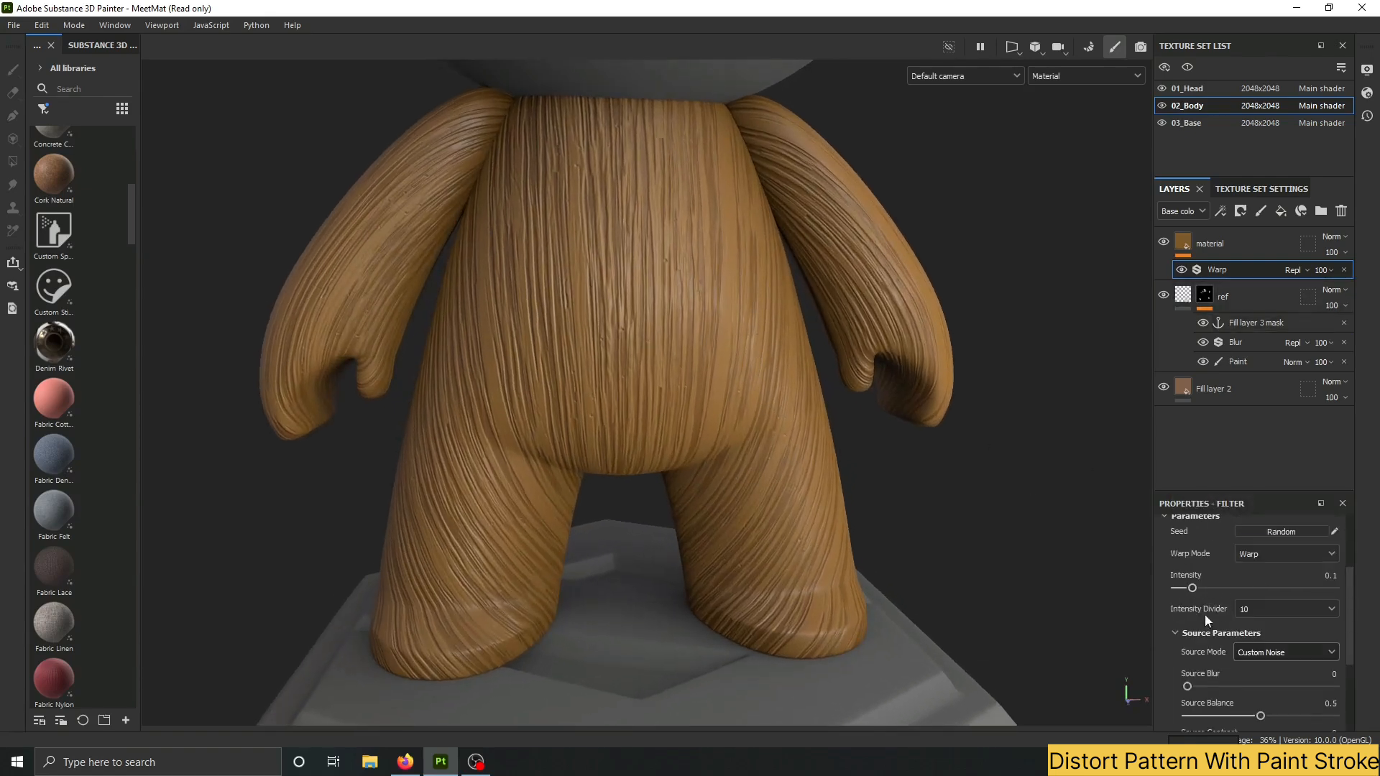
{"action": "left_click", "coordinate": [1257, 610]}
{"action": "left_click", "coordinate": [1195, 606]}
{"action": "left_click_drag", "start_coordinate": [1214, 589], "coordinate": [1341, 589]}
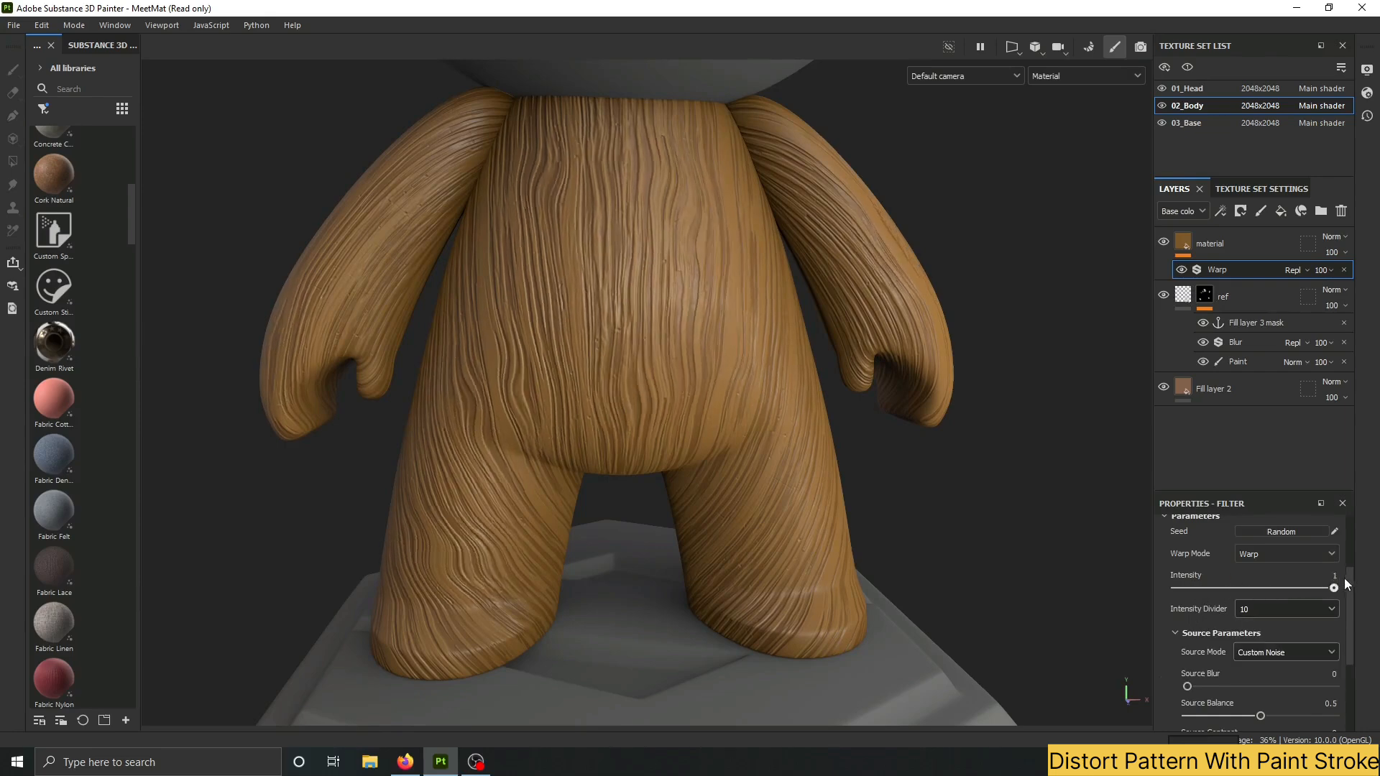
{"action": "left_click_drag", "start_coordinate": [781, 397], "coordinate": [828, 403], "text": "alt"}
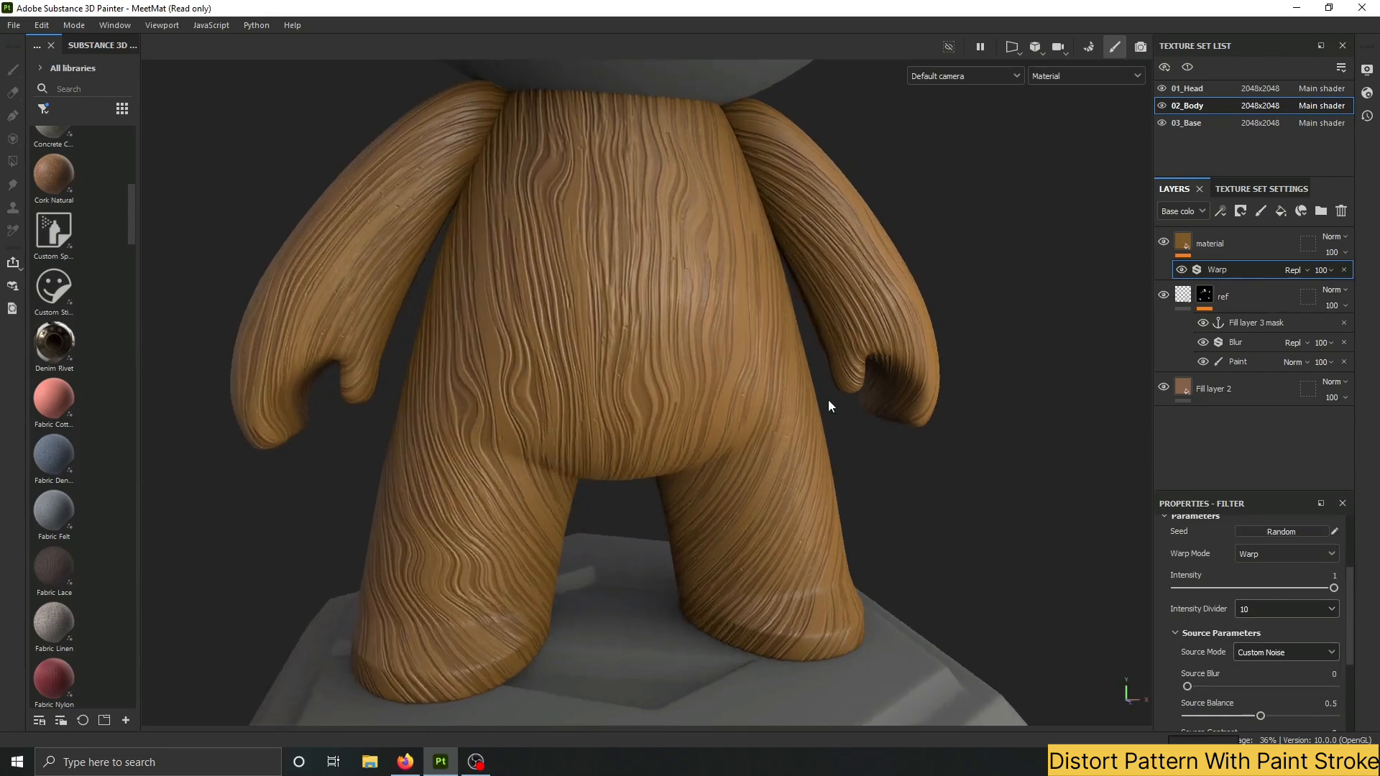
Set the material layer's Warp filter to Intensity Divider 1 and Intensity 0.301.
{"action": "left_click", "coordinate": [1254, 609]}
{"action": "left_click", "coordinate": [1249, 630]}
{"action": "left_click_drag", "start_coordinate": [1282, 588], "coordinate": [1224, 588]}
{"action": "scroll", "coordinate": [585, 389], "scroll_direction": "down", "scroll_amount": 4}
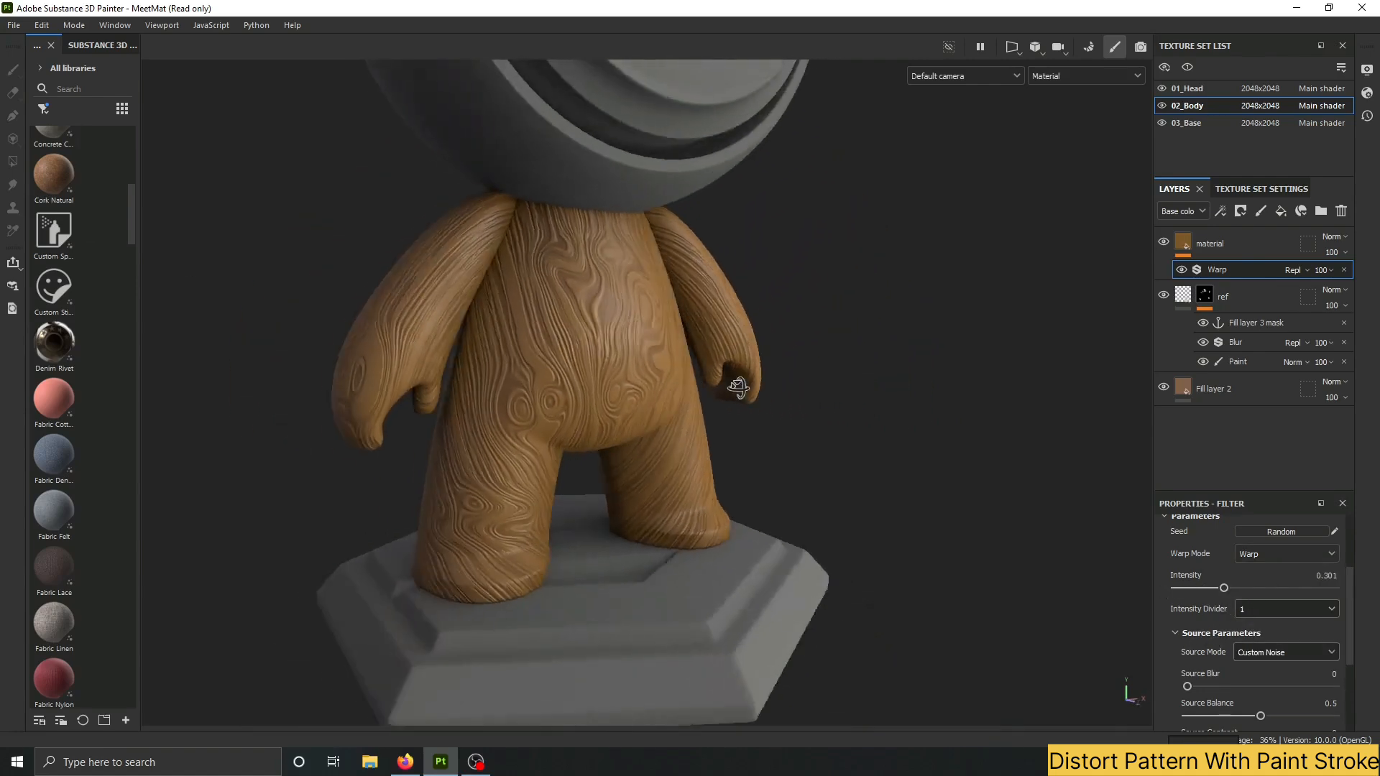